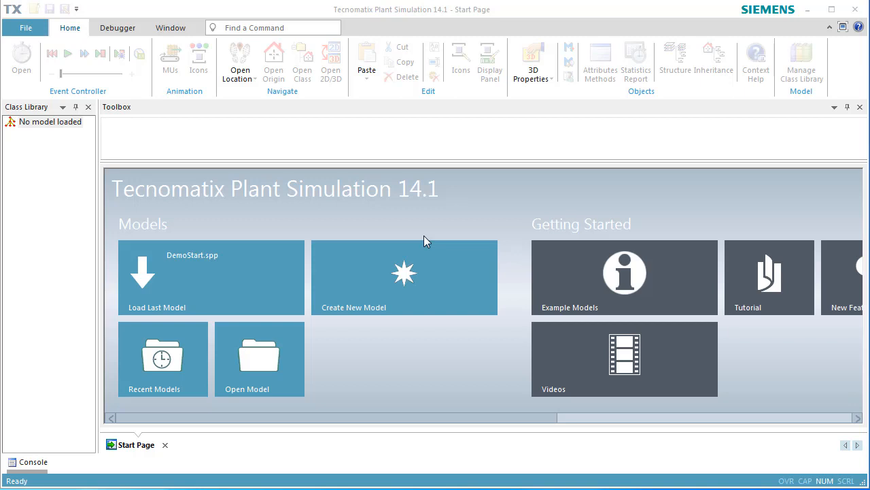
Load the last model, DemoStart.spp, and turn off the object names in the 3D scene.
click(291, 279)
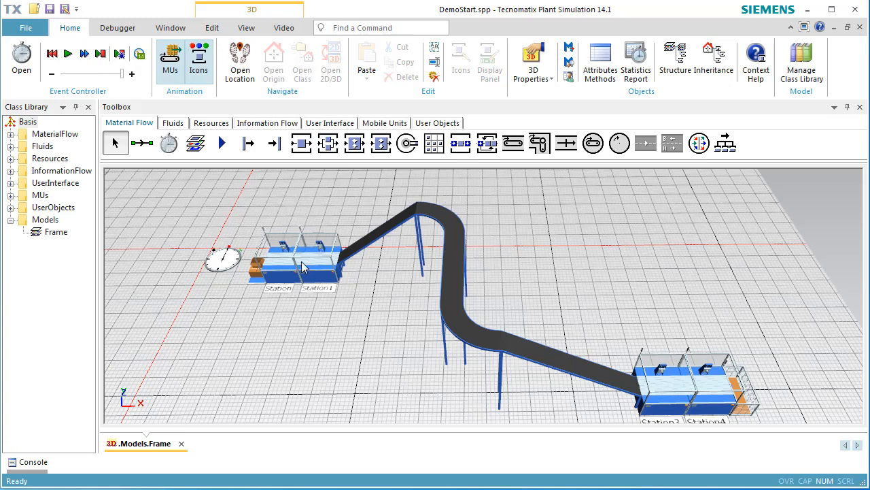
click(254, 31)
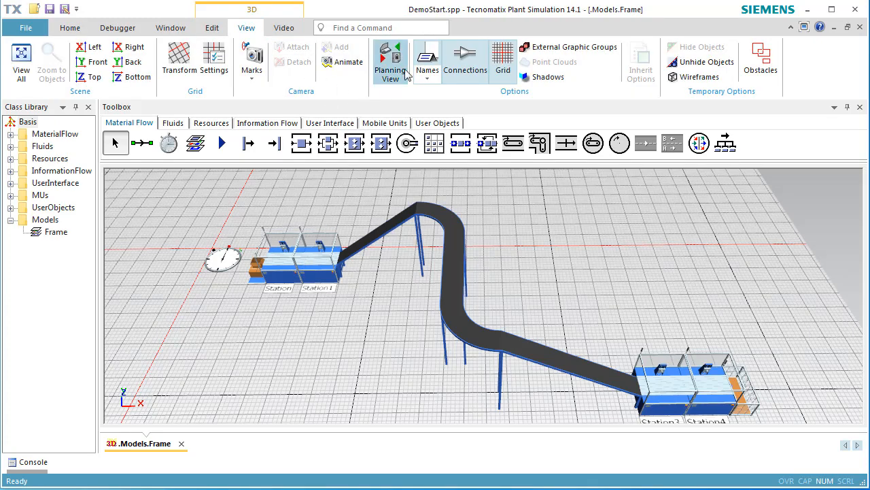
click(428, 55)
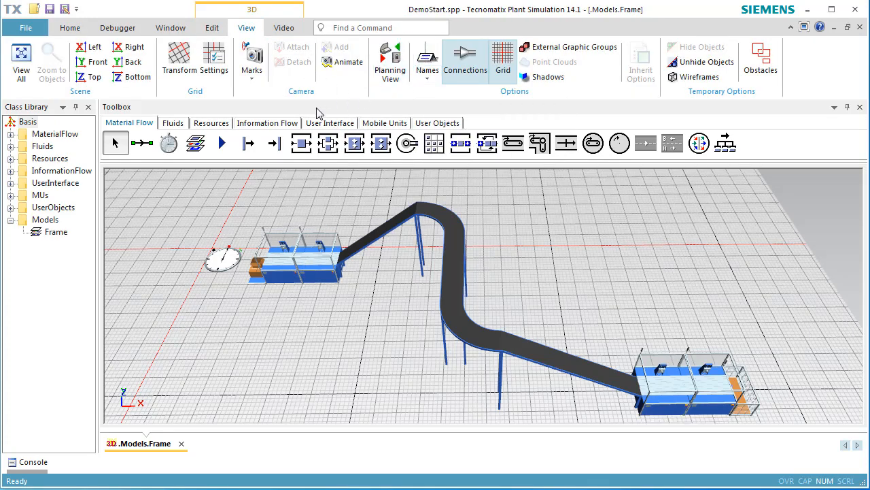
Insert four Workplace objects, one in front of each of the four stations at both ends of the conveyor.
click(224, 125)
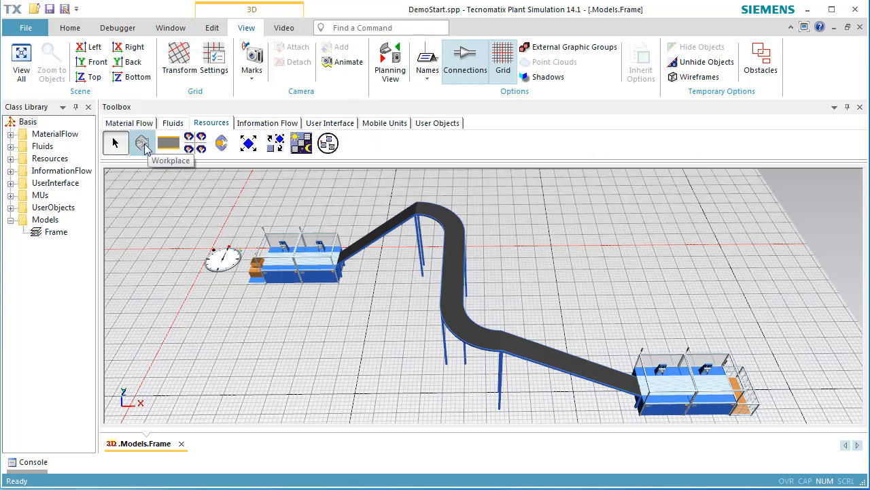
key(ctrl)
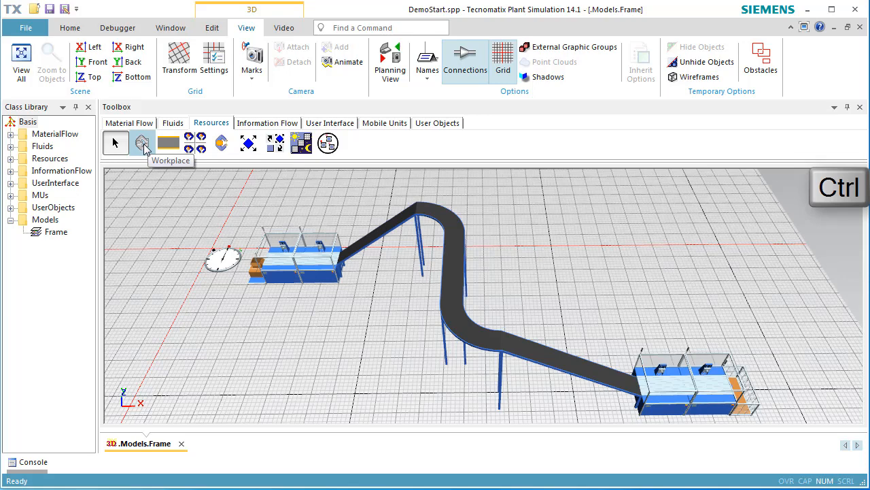
click(143, 147)
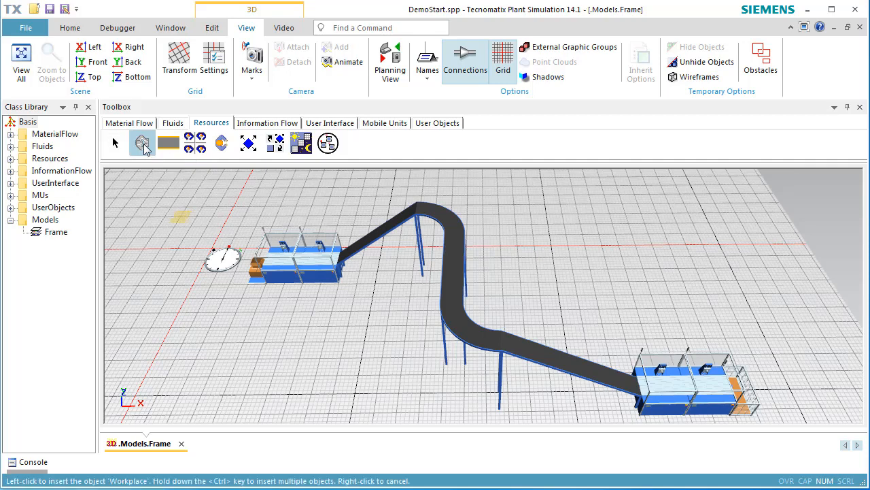
click(280, 300)
click(311, 300)
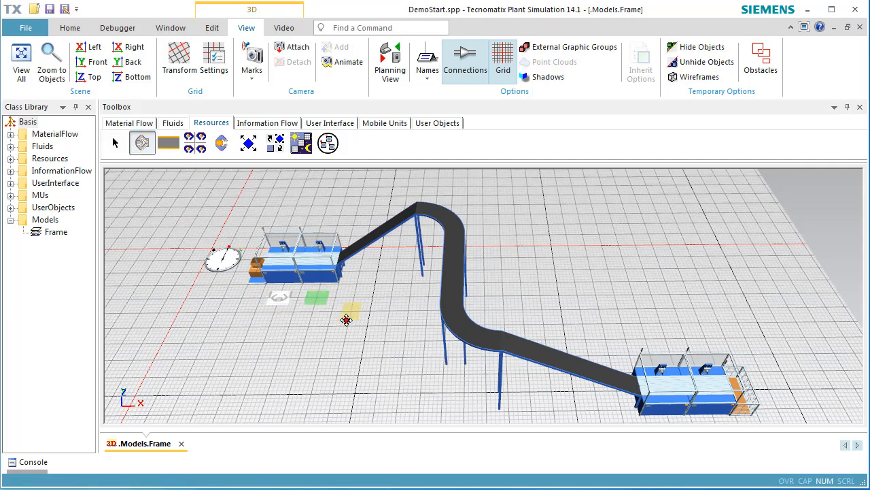
middle_drag(587, 325, 537, 239)
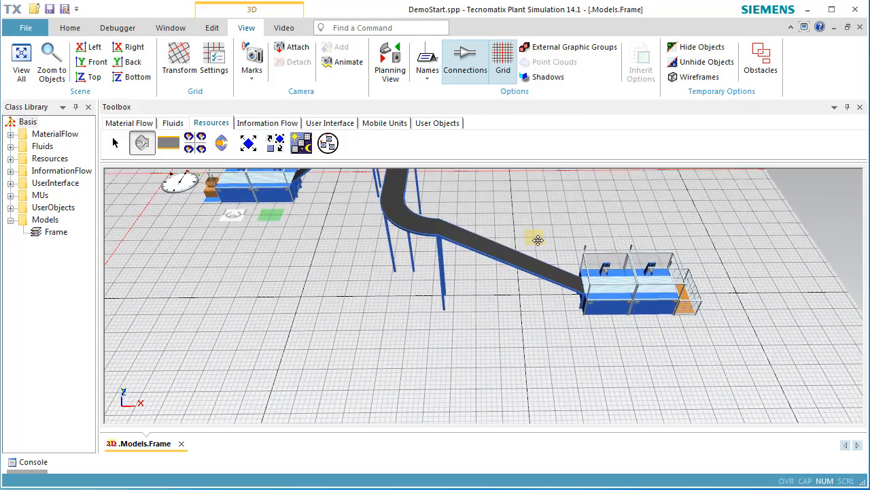
click(618, 339)
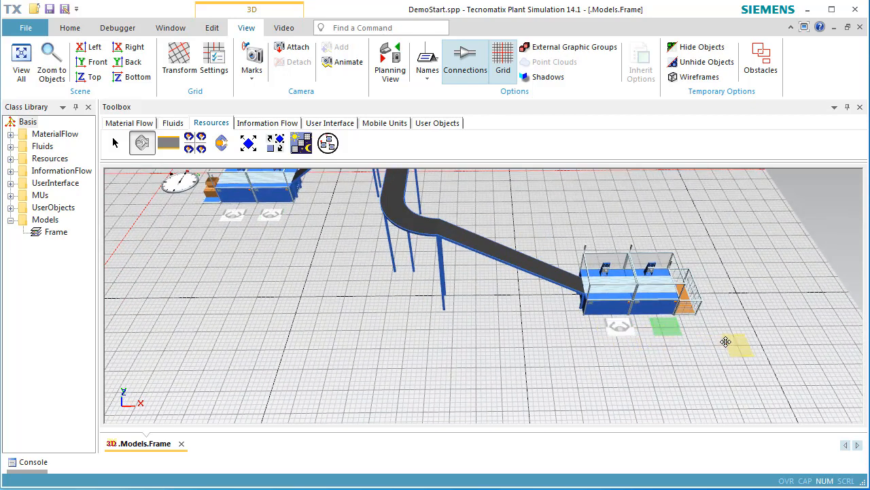
key(Escape)
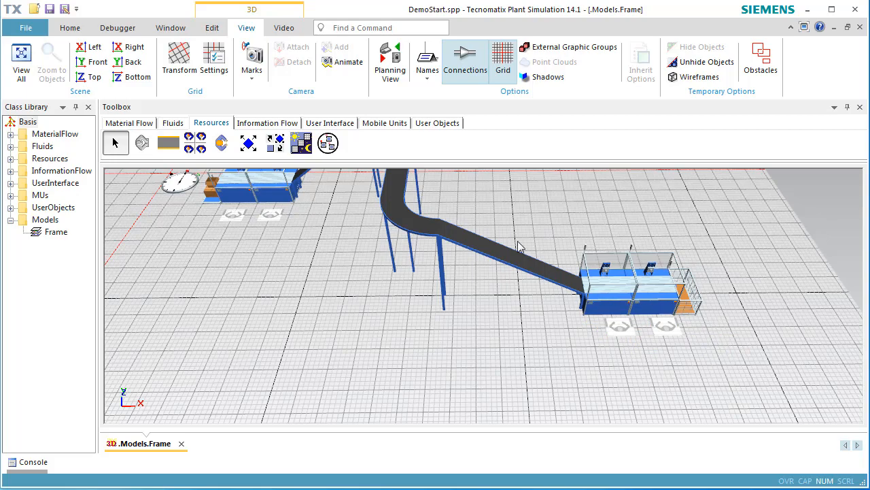
Insert a Broker behind the conveyor's upper bend and a WorkerPool beside it.
right_drag(501, 225, 495, 390)
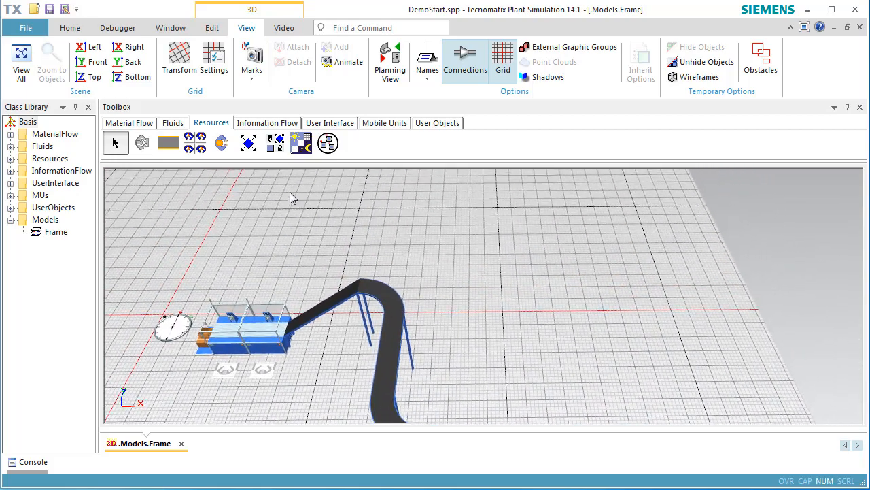
click(275, 143)
click(381, 235)
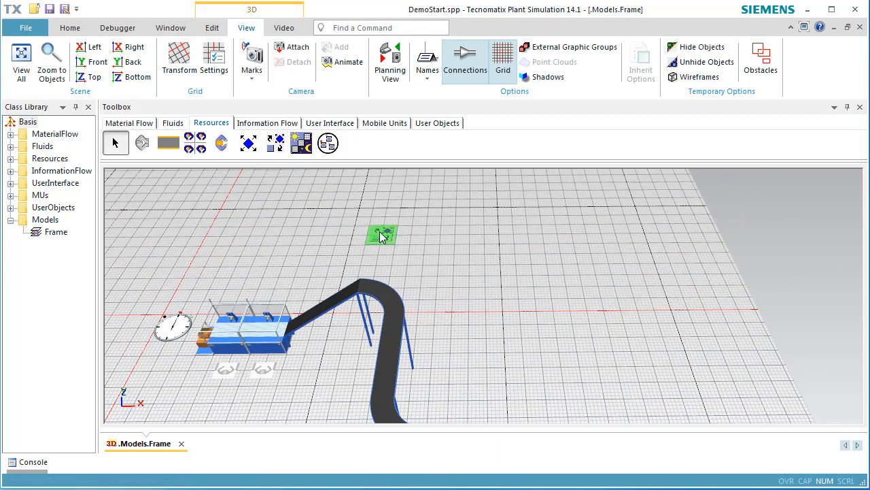
click(195, 143)
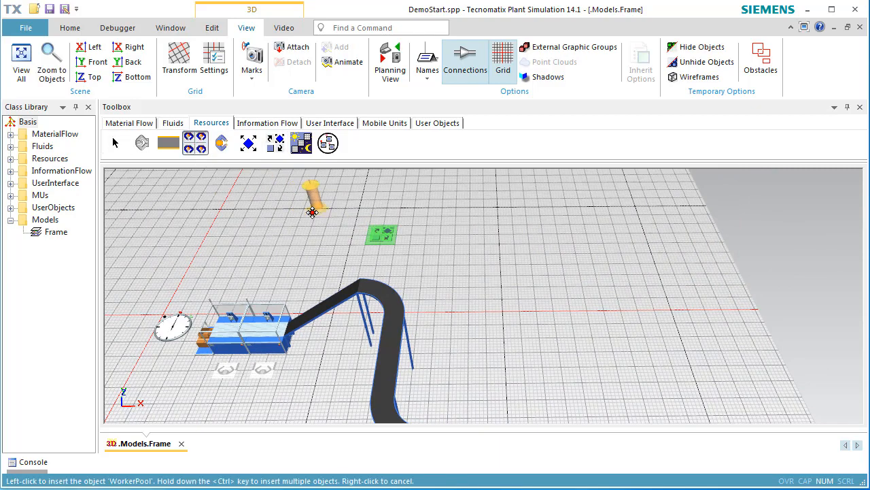
click(443, 239)
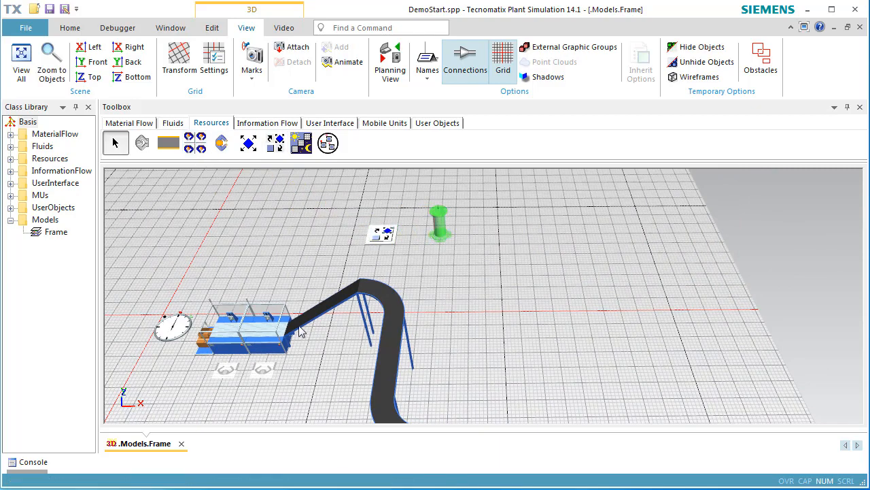
Activate the processing importer on Station and Station1.
double_click(225, 346)
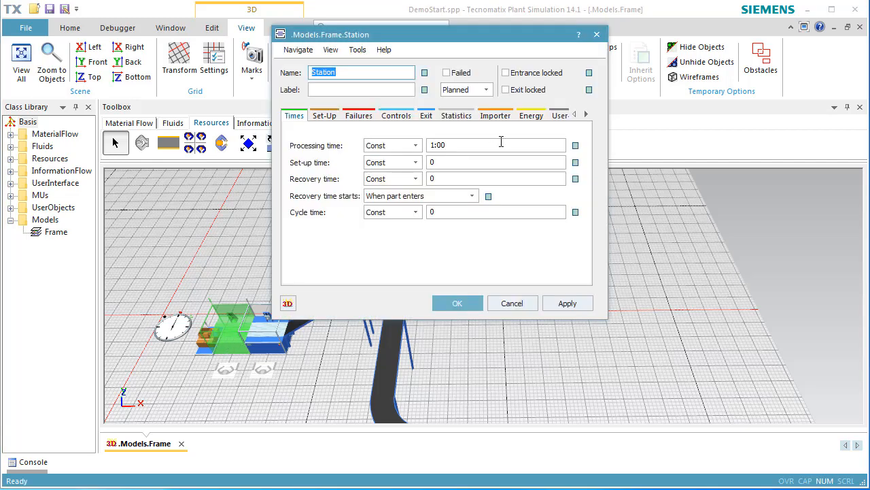
click(496, 115)
click(319, 162)
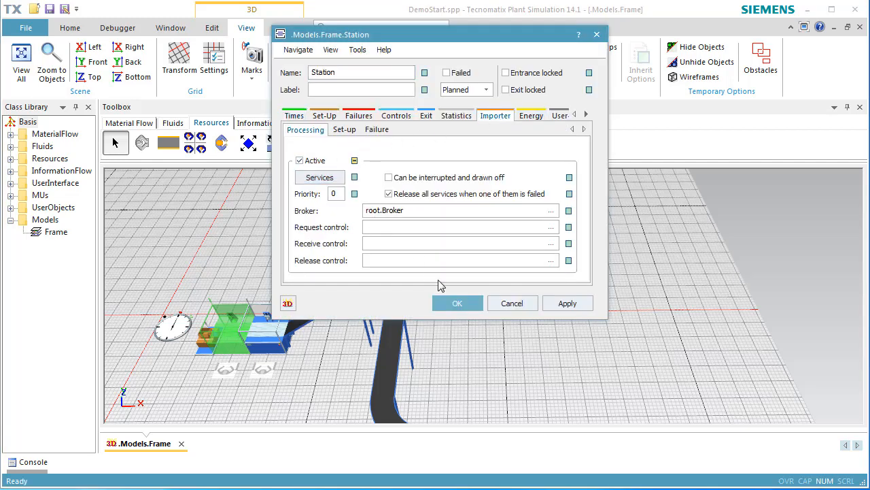
click(455, 306)
double_click(269, 327)
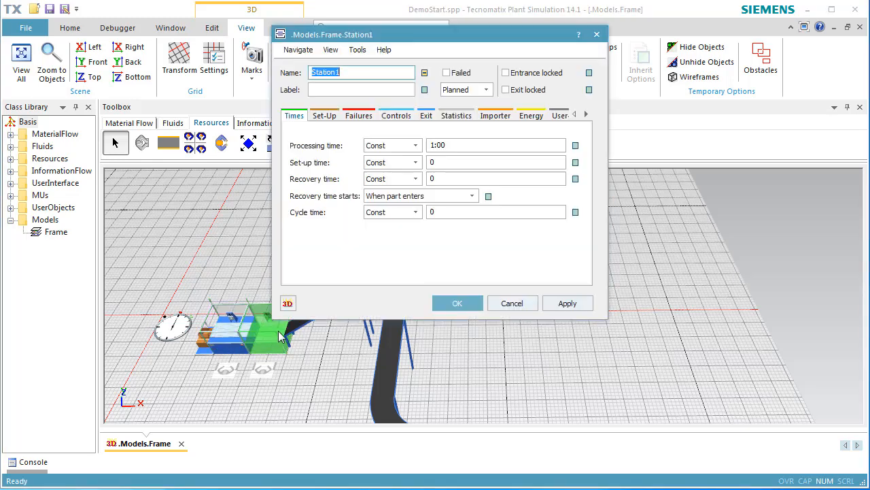
click(497, 116)
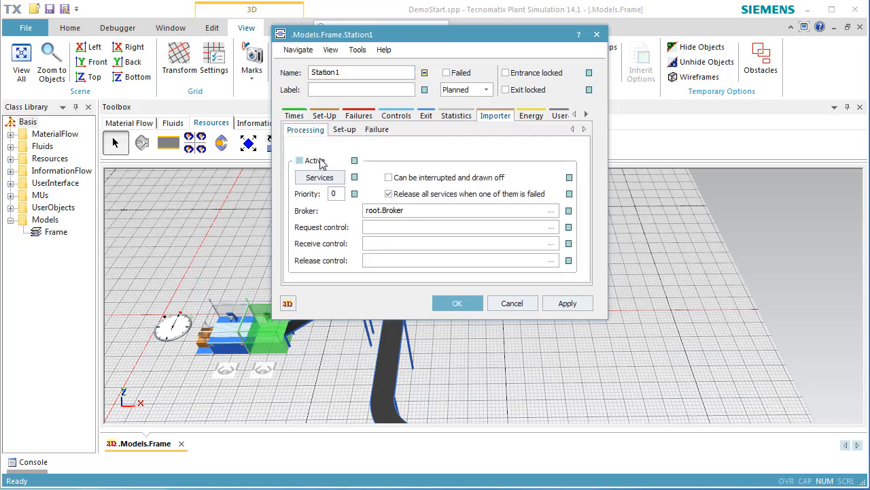
click(317, 161)
click(442, 305)
Activate the processing importer on Station3 and Station4 at the far end of the conveyor.
right_drag(499, 351, 402, 242)
double_click(494, 350)
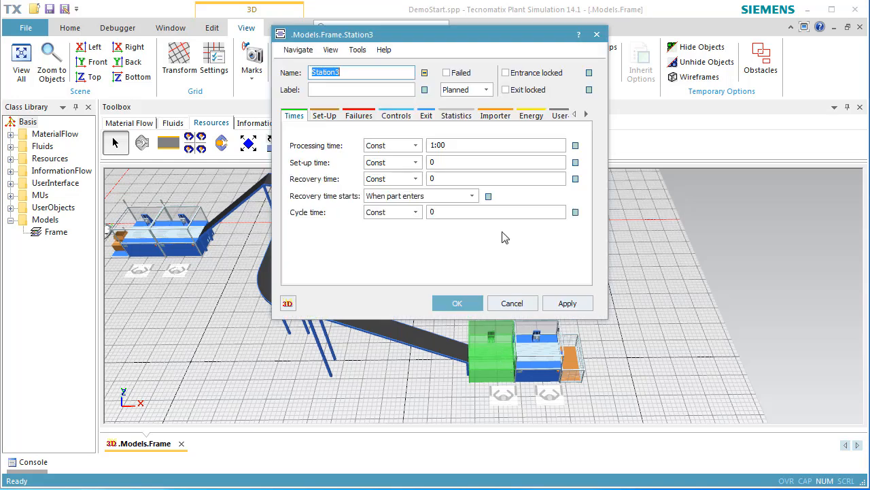
click(495, 116)
click(316, 161)
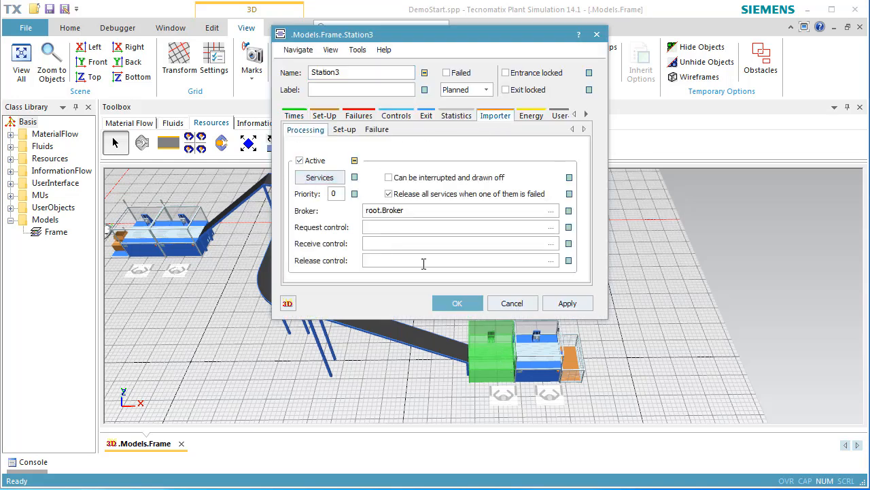
click(456, 304)
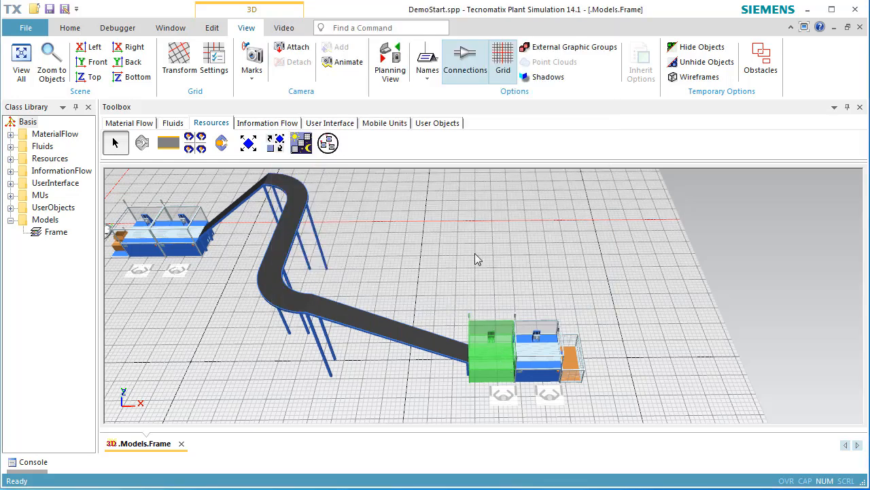
click(535, 359)
double_click(534, 359)
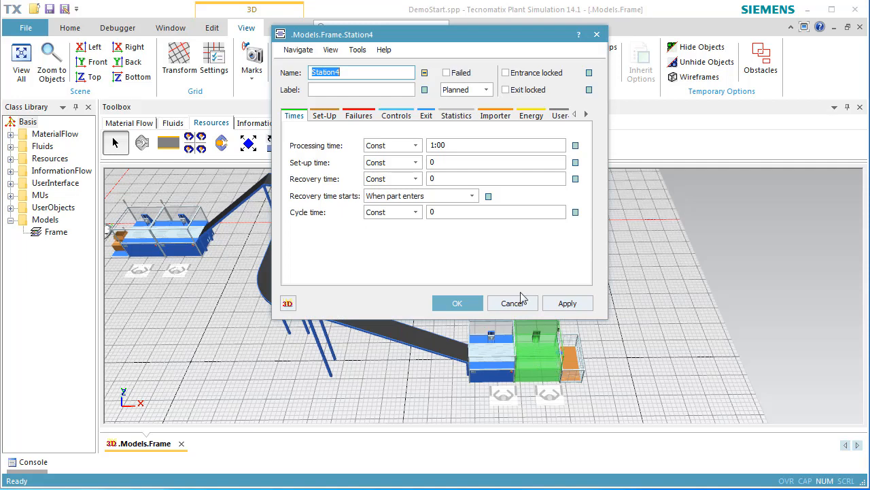
click(496, 115)
click(299, 160)
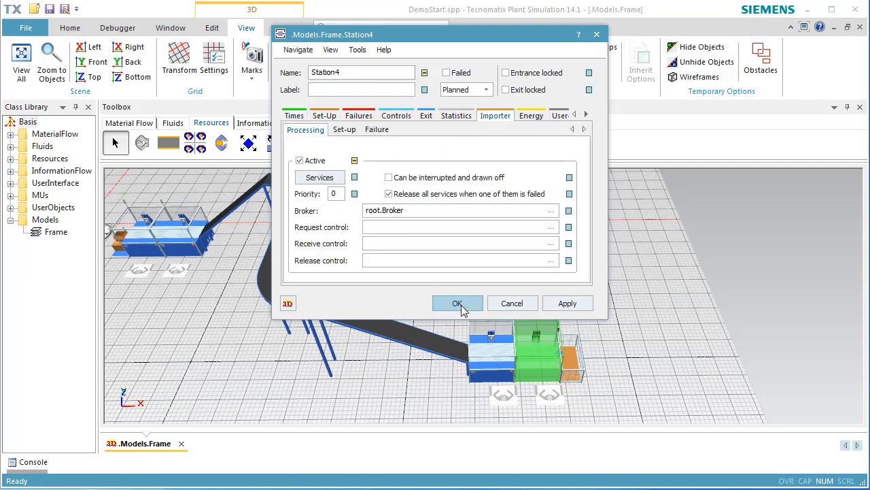
click(463, 310)
click(486, 267)
Reset the simulation and start it, bringing both station groups into view.
right_click(498, 256)
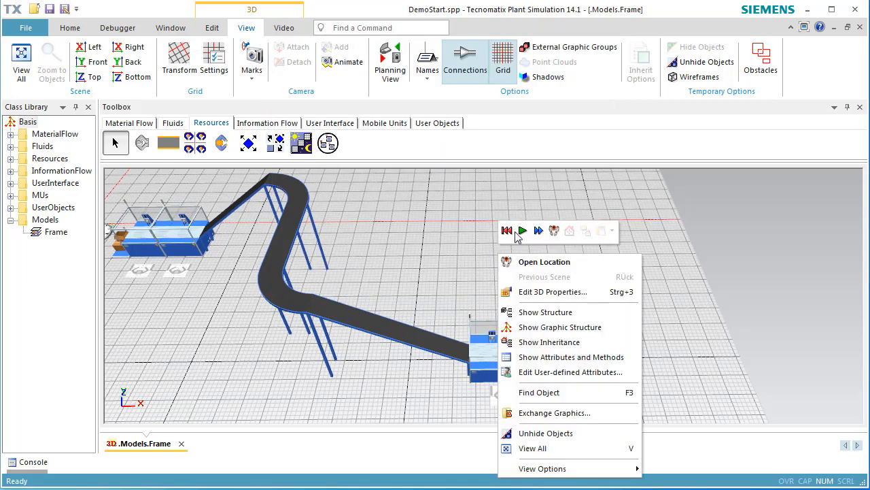
click(506, 231)
click(521, 232)
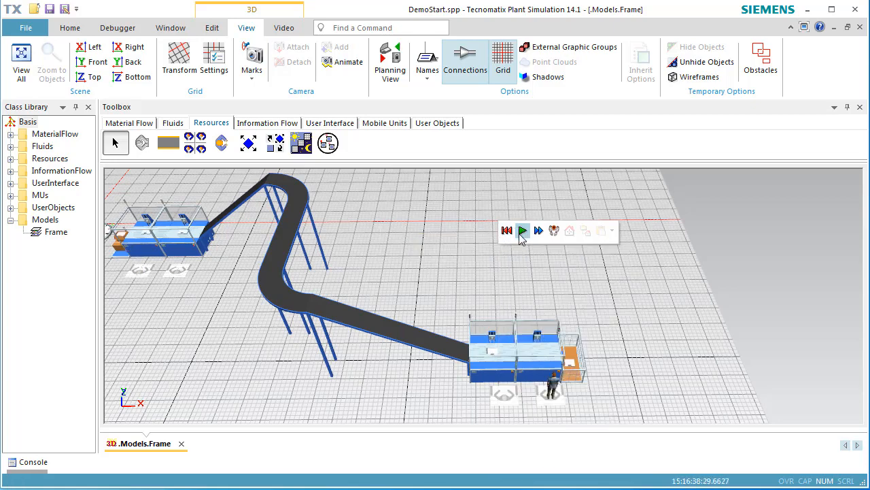
right_drag(155, 320, 281, 331)
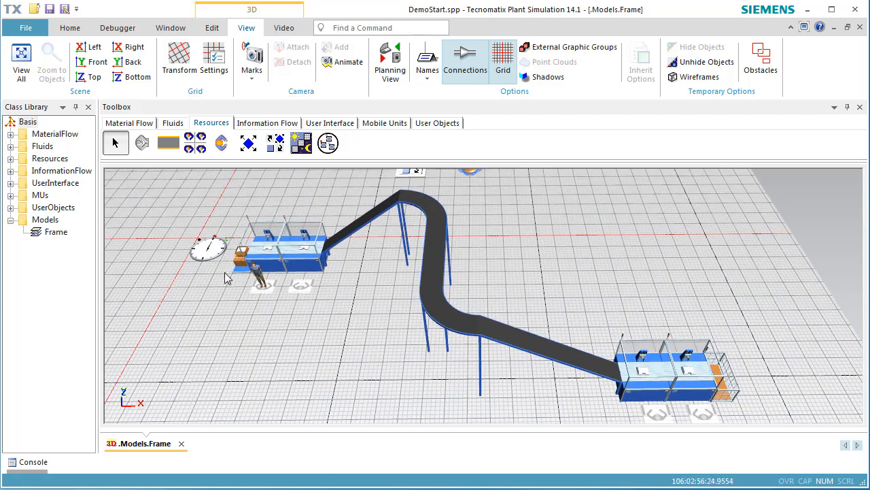
Enable real-time mode with a factor of 10 in the EventController and watch the worker move between the stations.
double_click(213, 252)
click(378, 305)
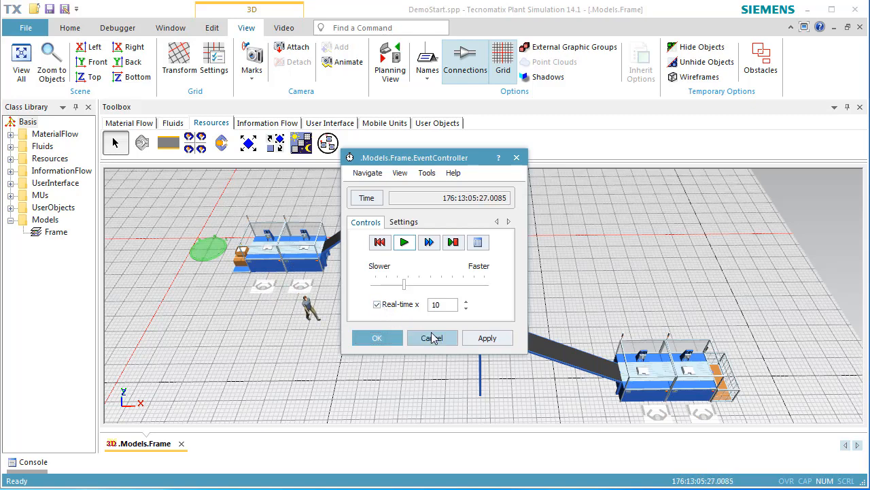
click(376, 338)
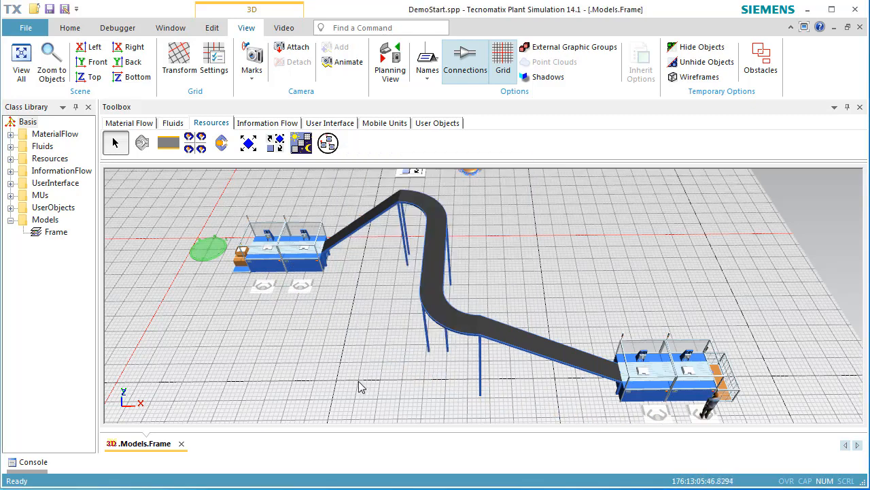
right_drag(361, 388, 337, 363)
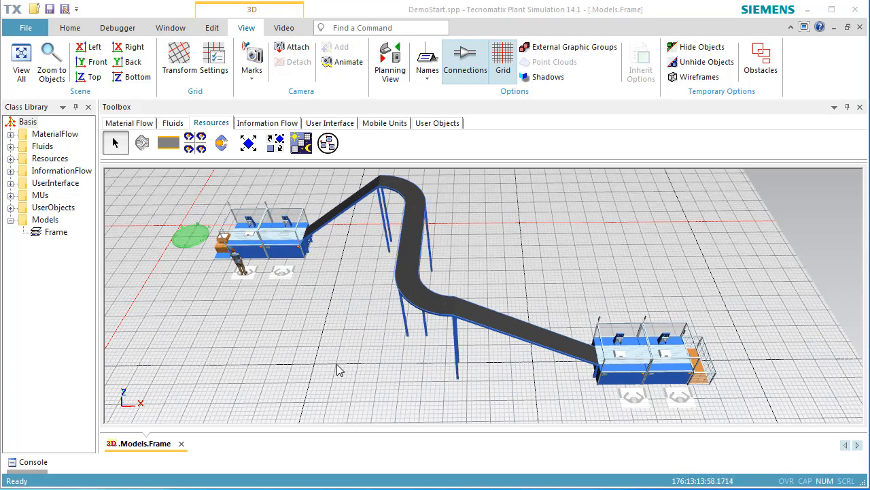
Reset the simulation and switch the 3D scene to the planning view.
right_click(549, 233)
click(561, 211)
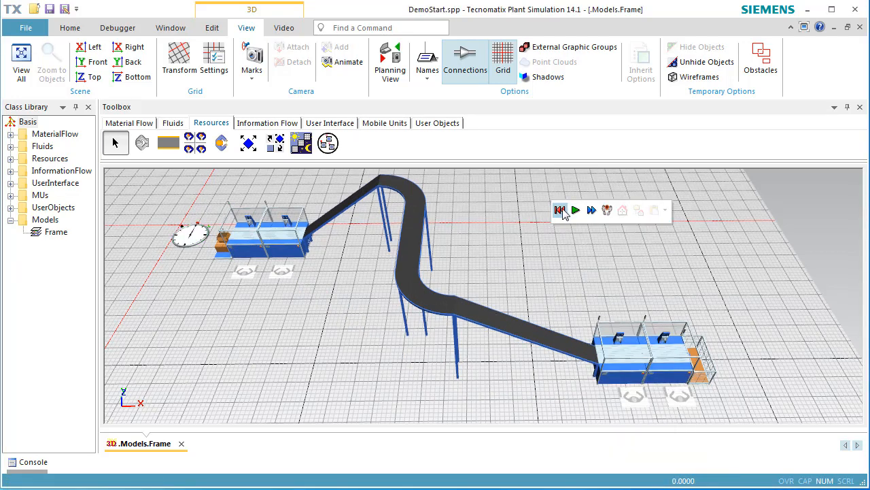
middle_drag(545, 249, 542, 287)
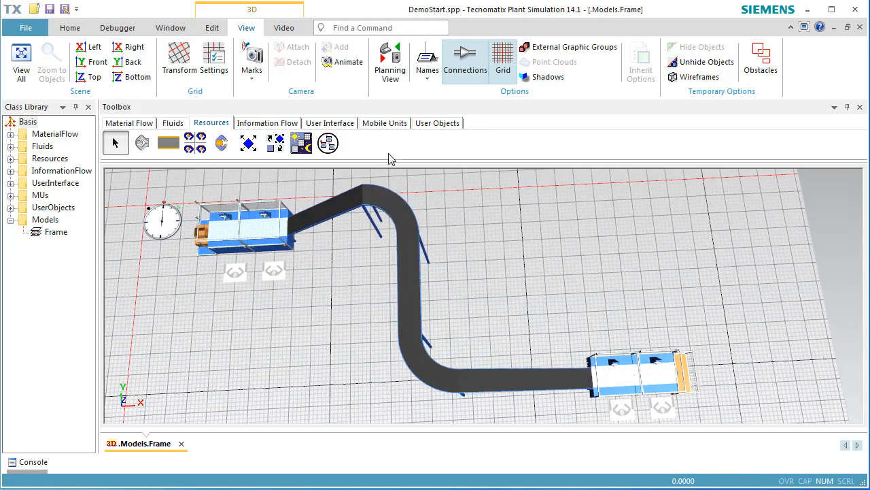
click(390, 63)
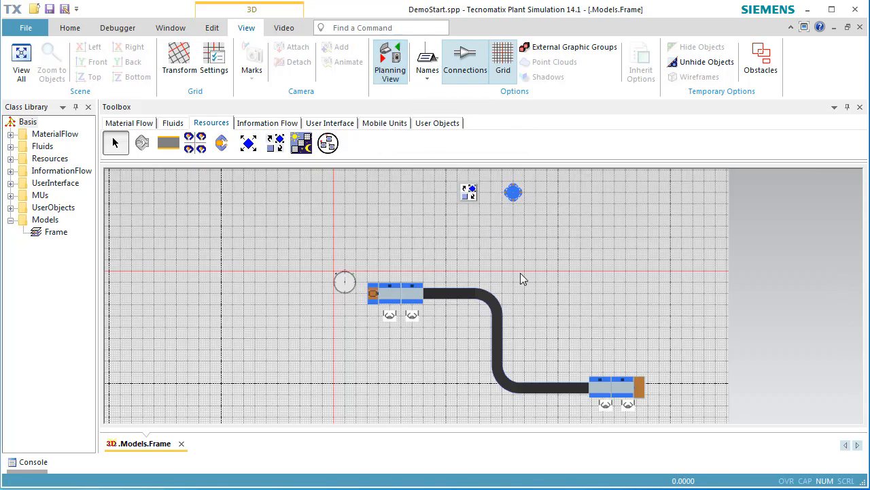
Insert two stations, one beside the conveyor's vertical run and one above the stations at its far end.
click(139, 123)
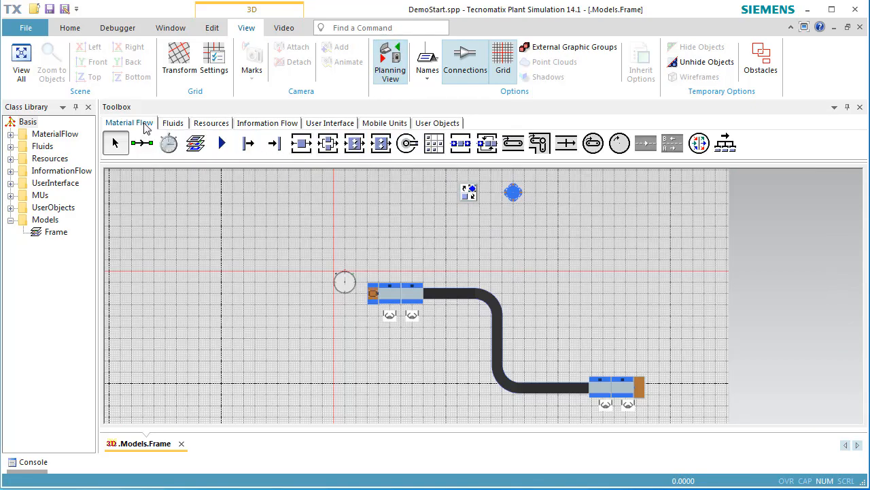
click(302, 144)
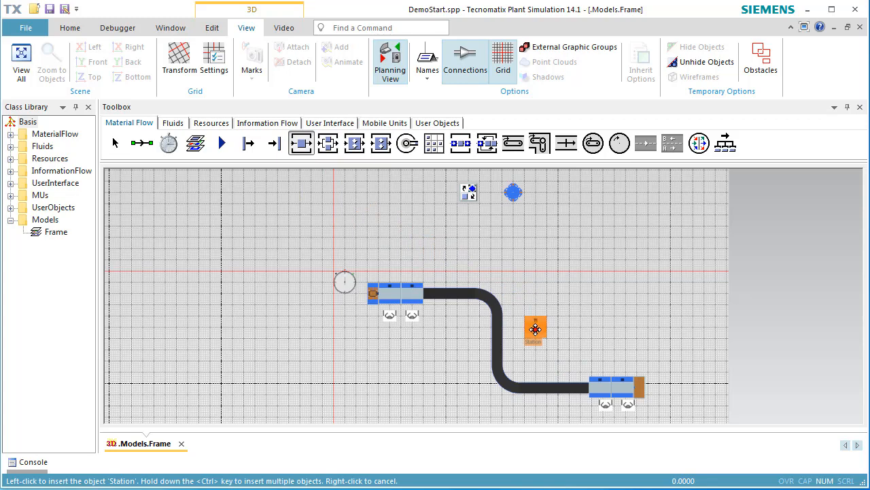
ctrl+click(535, 337)
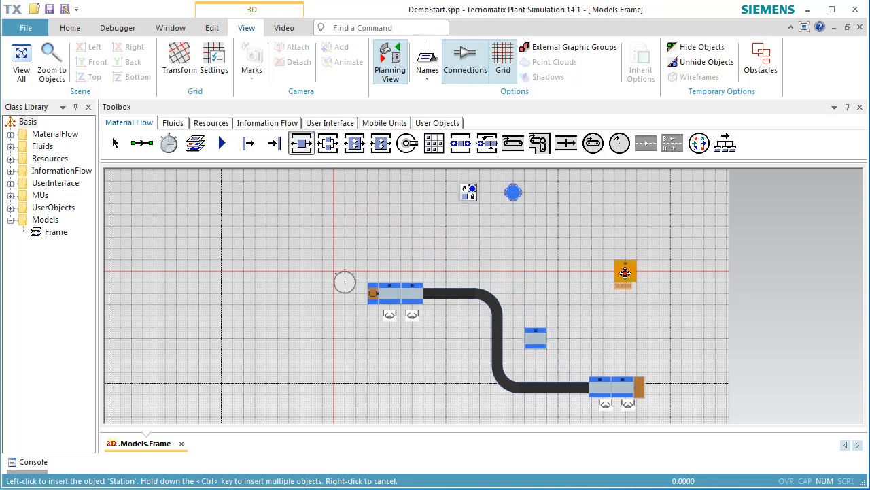
ctrl+click(625, 272)
Insert a Source above the conveyor's first straight section and a Drain beside the upper new station.
click(248, 142)
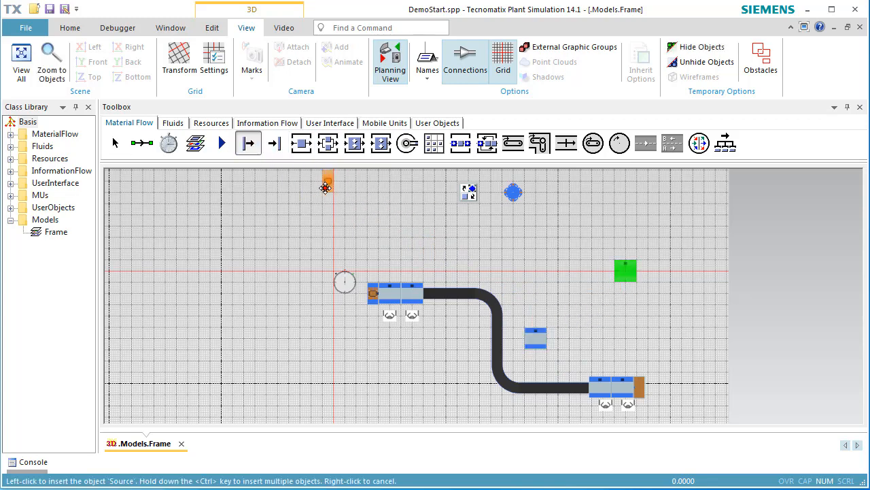
click(461, 248)
click(275, 143)
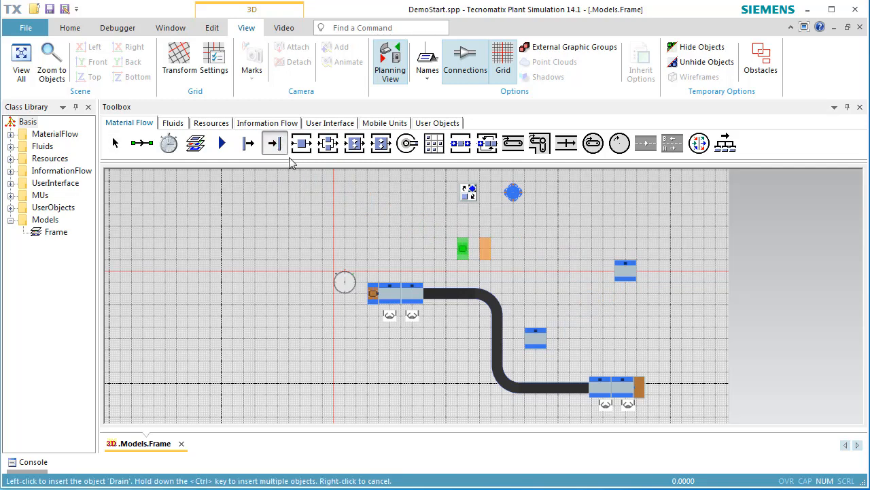
click(655, 272)
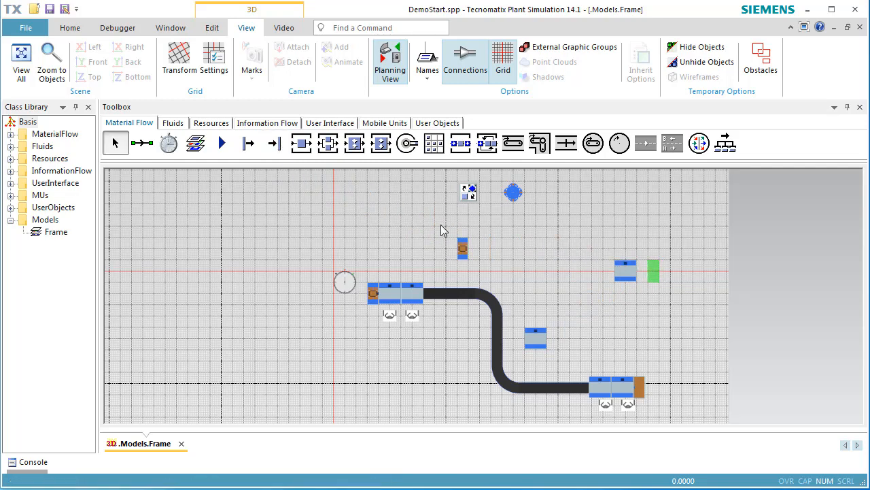
Connect the new source through the station beside the conveyor and the upper station to the new drain.
click(143, 144)
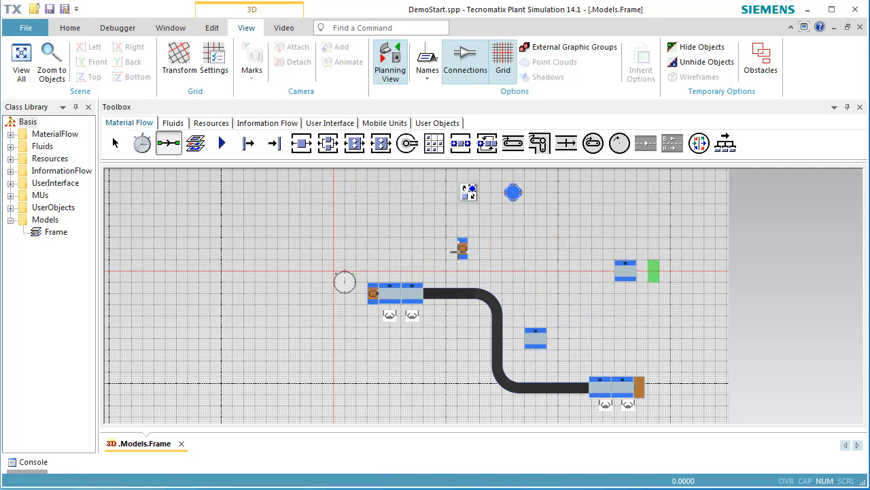
click(462, 249)
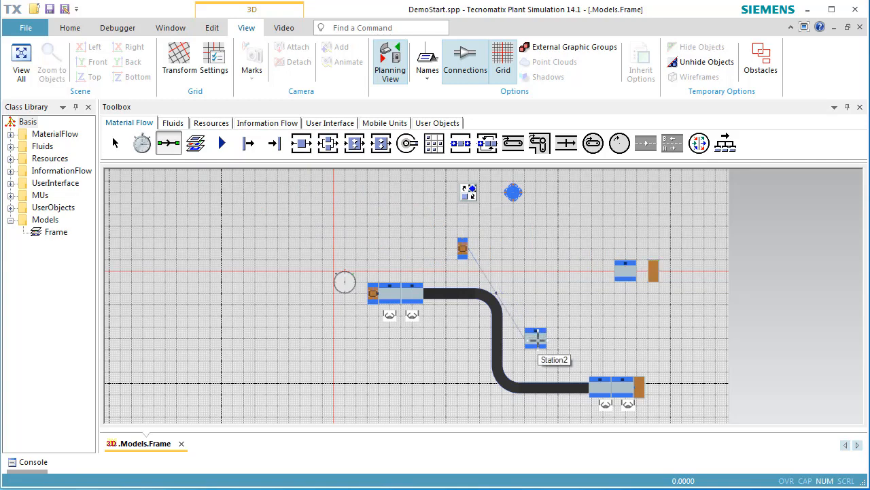
click(537, 338)
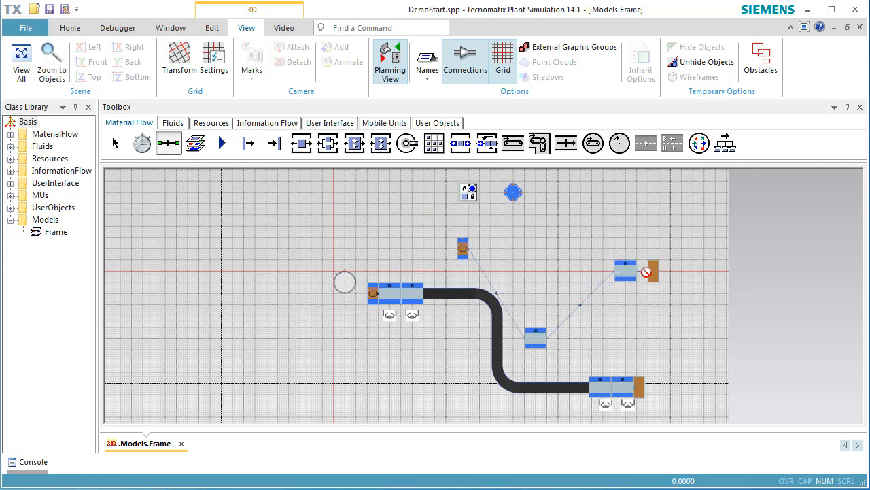
click(652, 269)
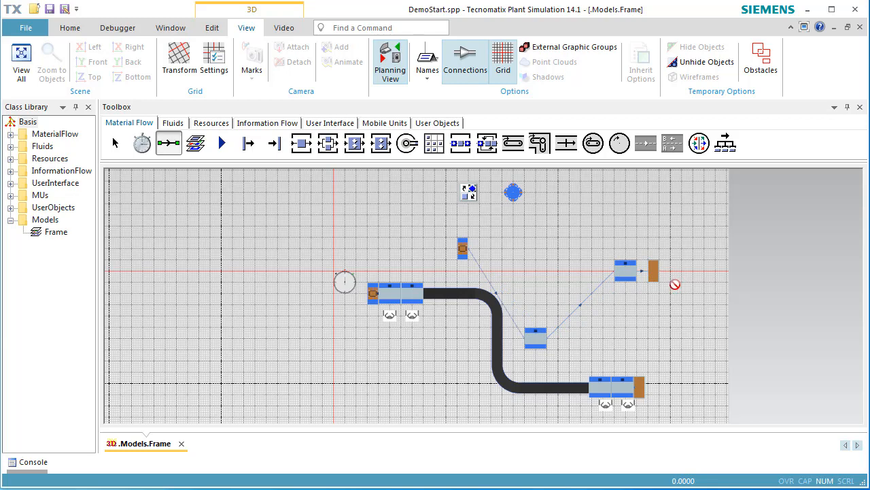
key(Escape)
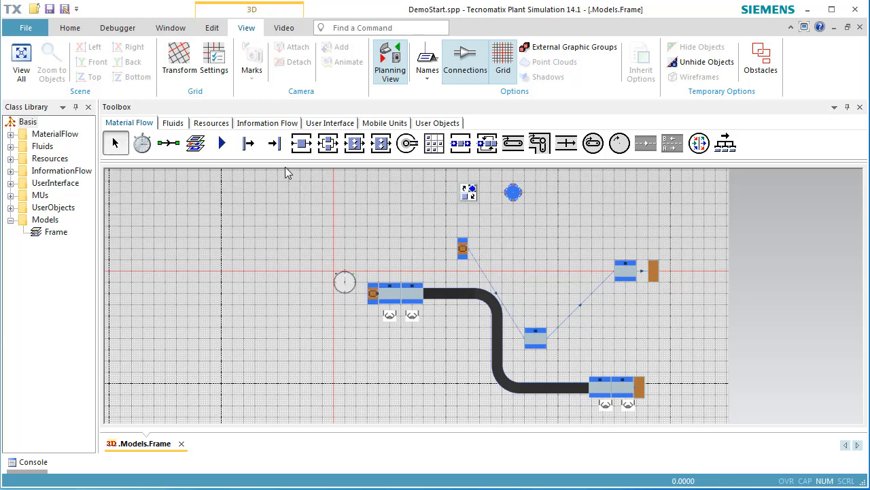
Place a Workplace directly in front of each of the two new stations.
click(212, 123)
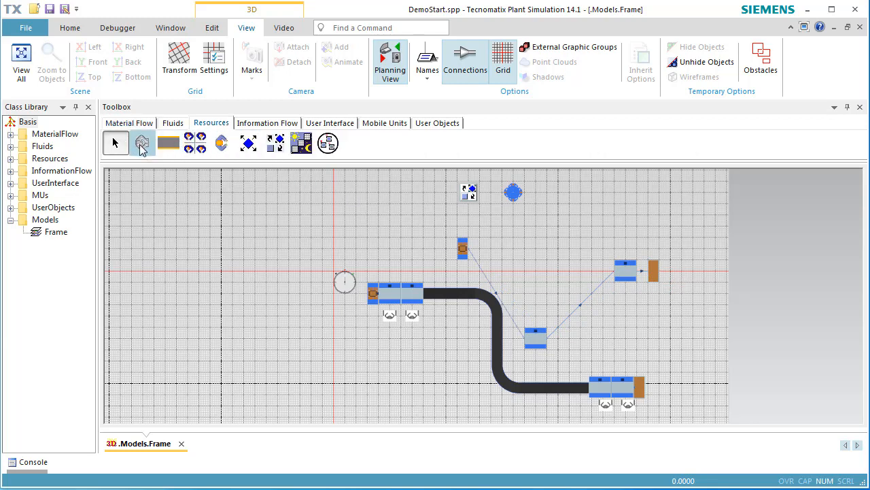
click(141, 144)
click(535, 369)
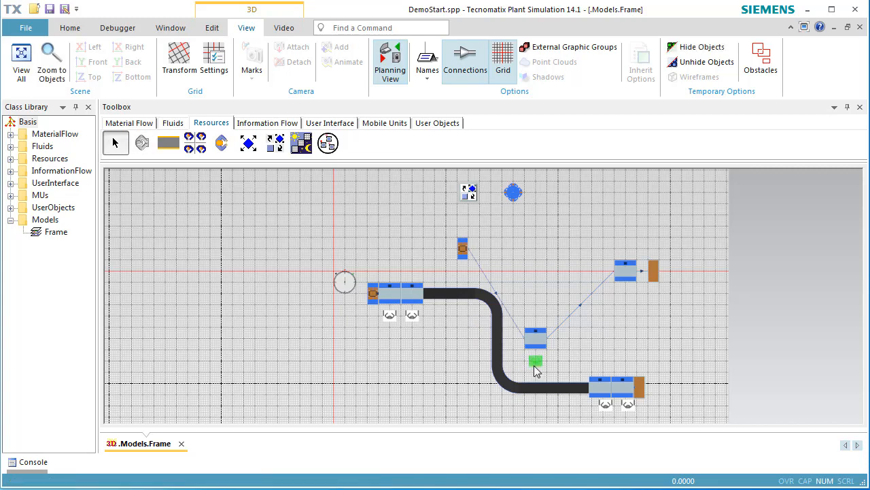
click(142, 143)
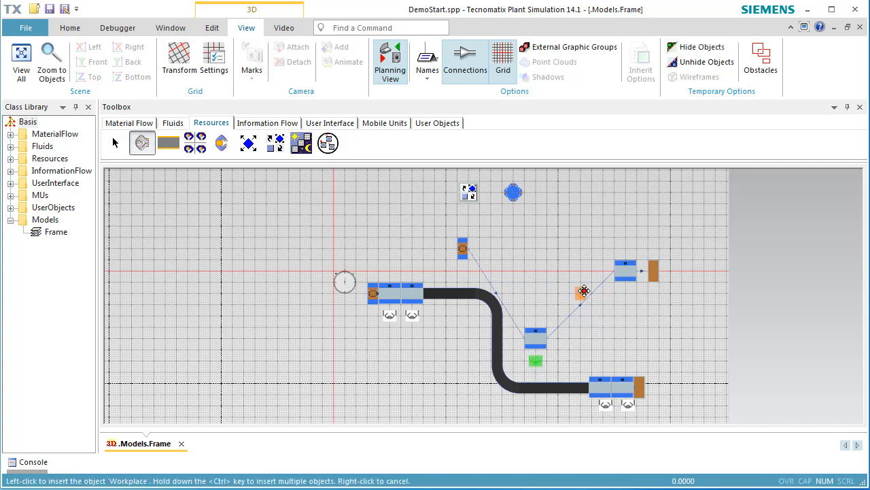
click(624, 296)
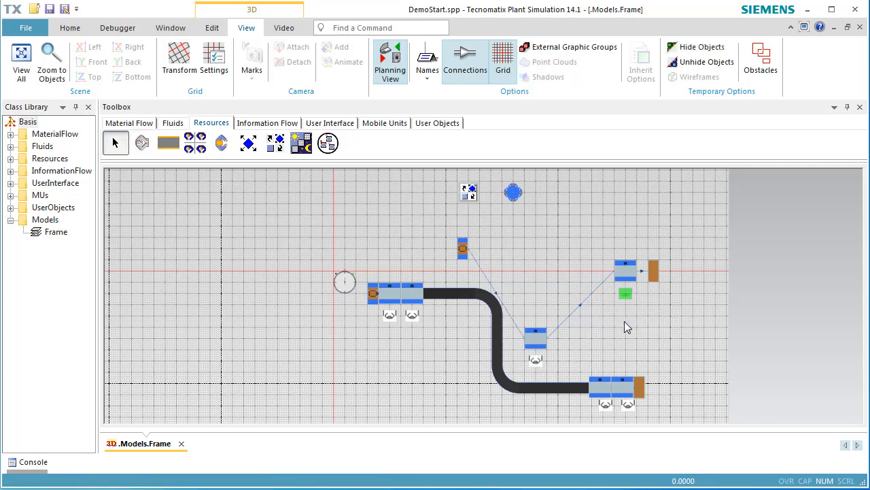
Activate the processing importer on Station2 and Station5.
double_click(535, 339)
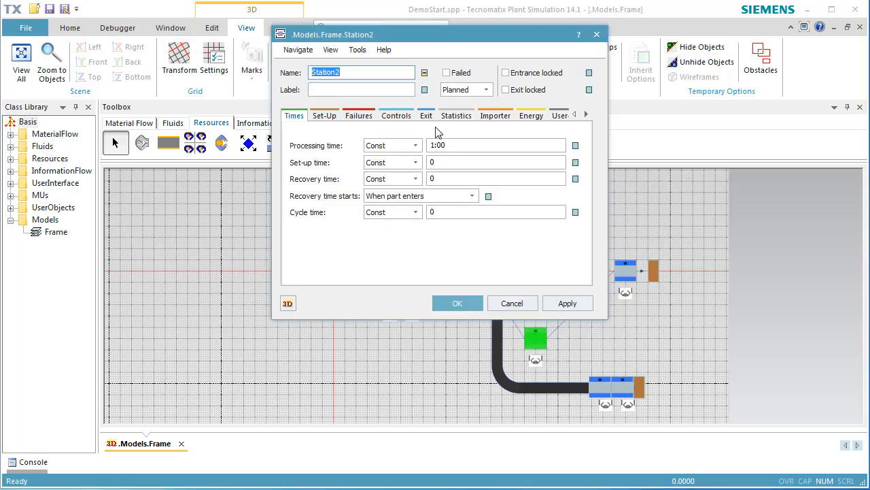
click(494, 117)
click(313, 162)
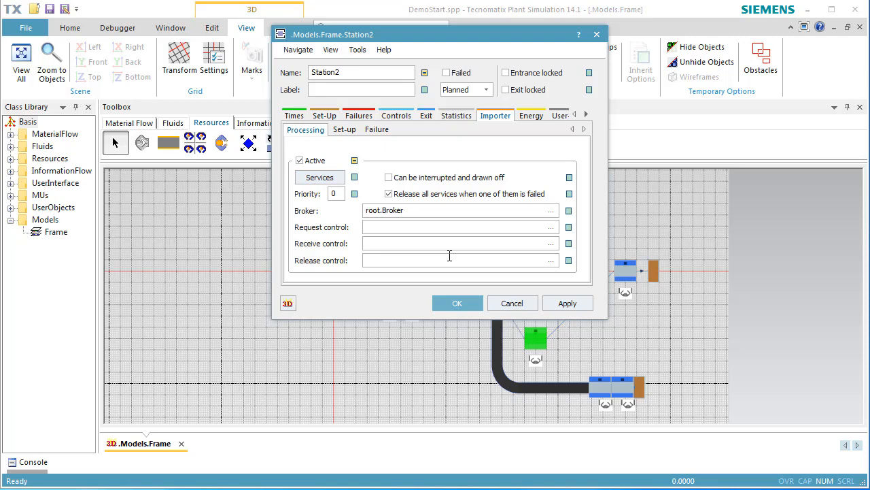
click(468, 304)
double_click(622, 273)
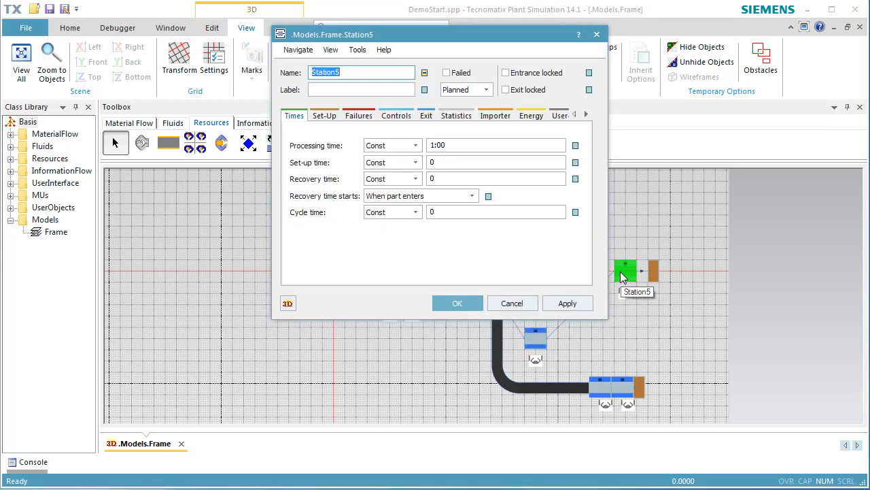
click(493, 119)
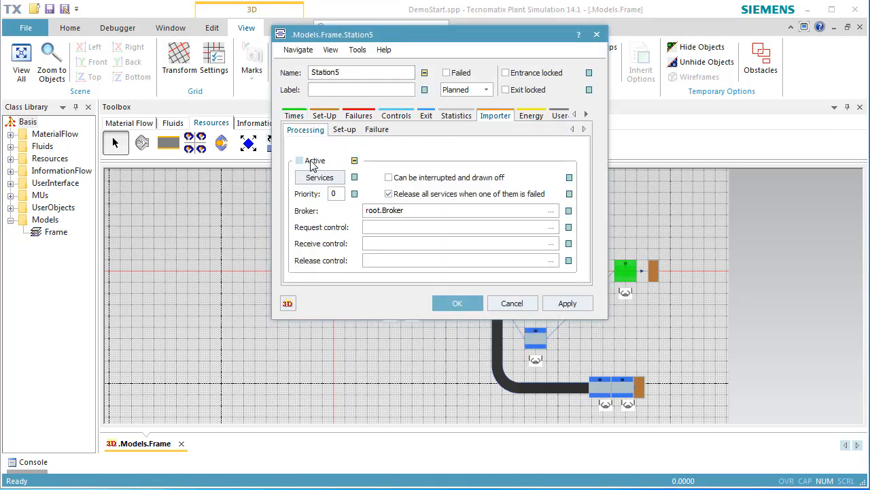
click(300, 161)
click(457, 304)
click(288, 272)
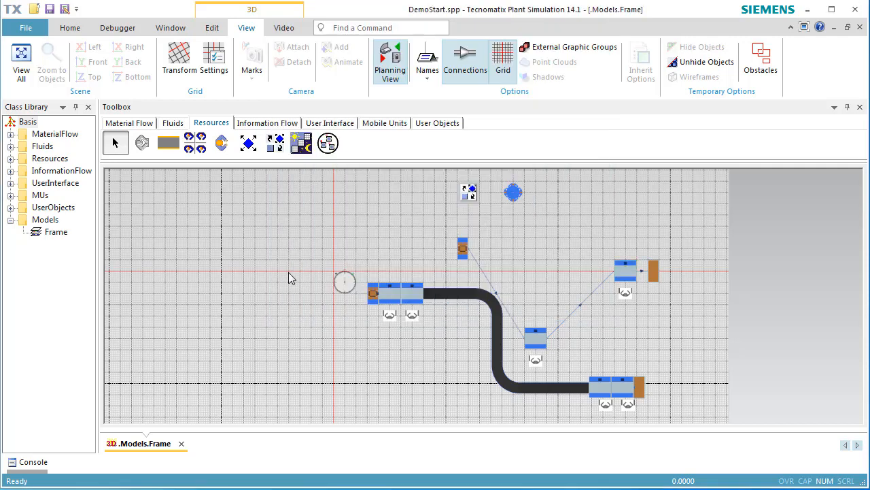
Reset and start the simulation, and leave the planning view to watch the worker in 3D.
right_click(275, 261)
click(287, 240)
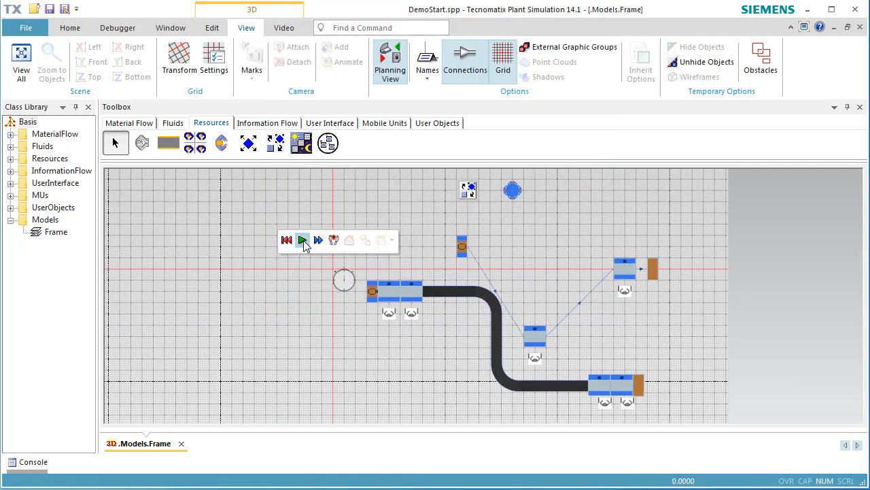
click(302, 240)
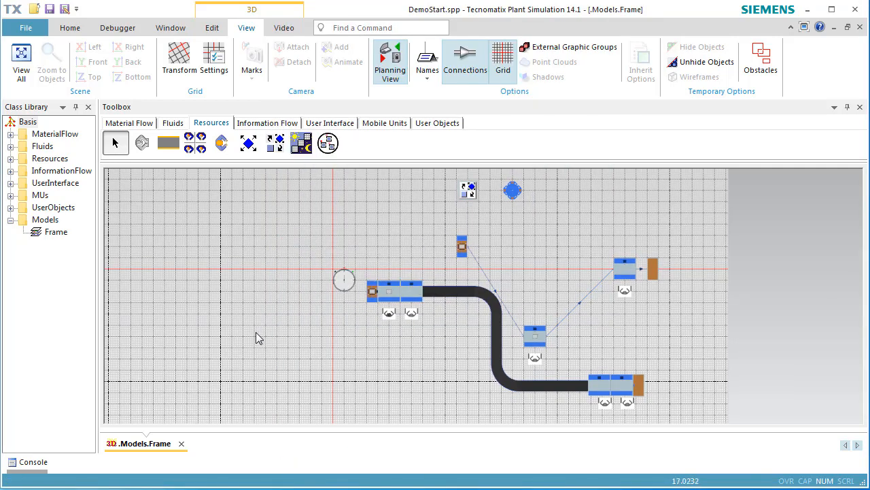
click(393, 76)
mouse_move(348, 358)
mouse_down()
mouse_move(355, 317)
mouse_move(332, 358)
mouse_up()
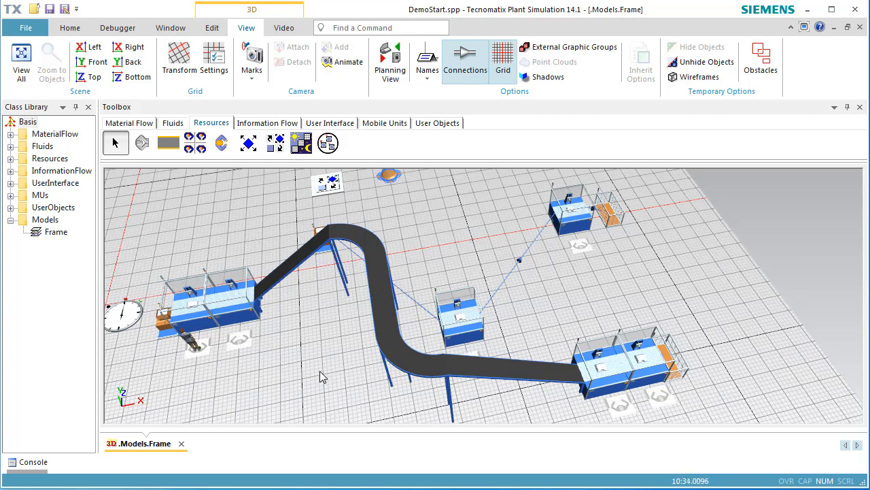
Display the obstacles in the 3D scene and examine how the worker walks around them.
key(o)
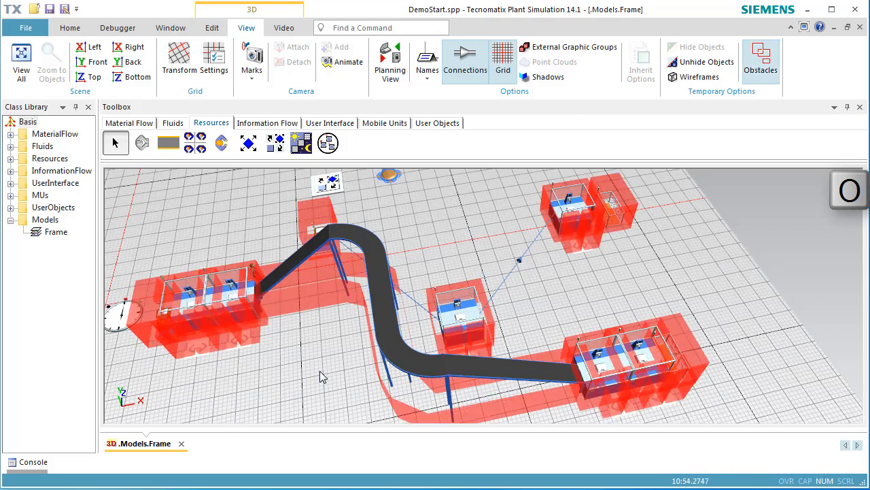
middle_drag(319, 364, 330, 386)
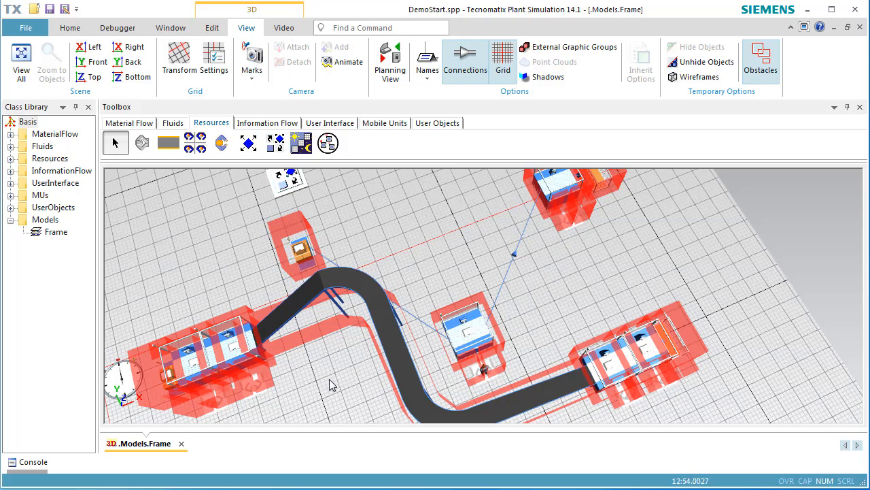
right_drag(298, 398, 322, 383)
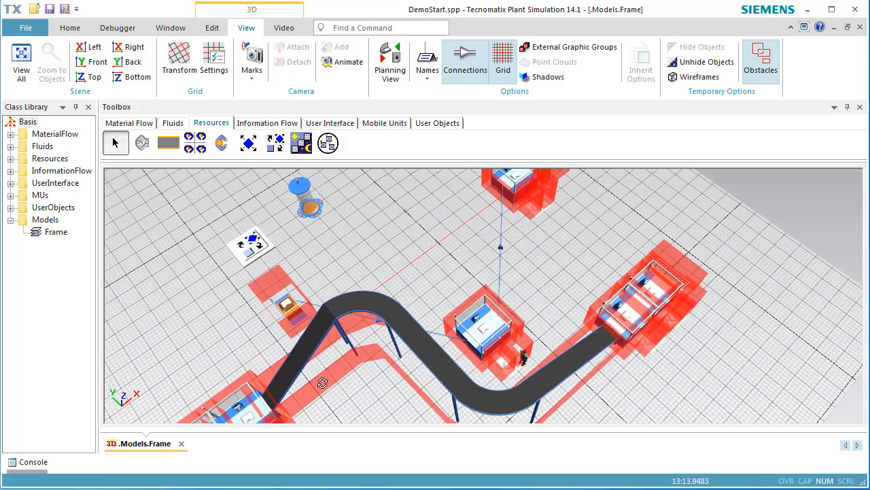
Return to the planning view and examine the obstacle outlines around the first two workplaces up close.
click(389, 65)
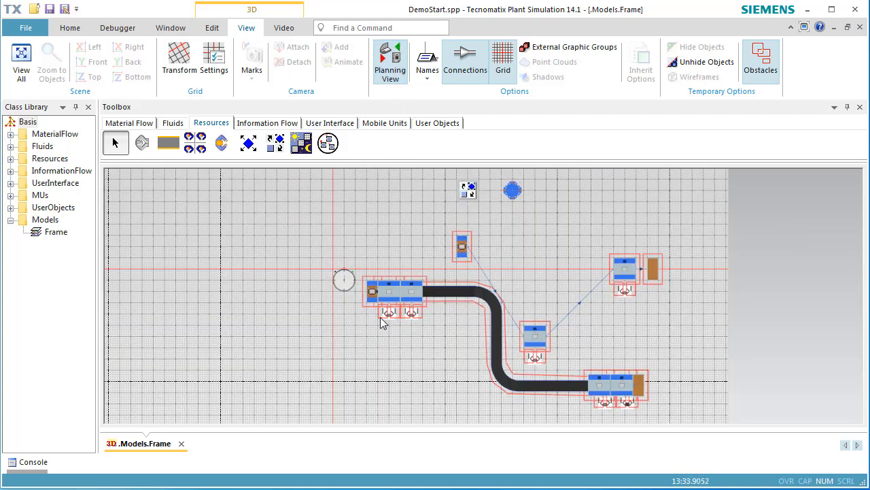
scroll(382, 319, up, 8)
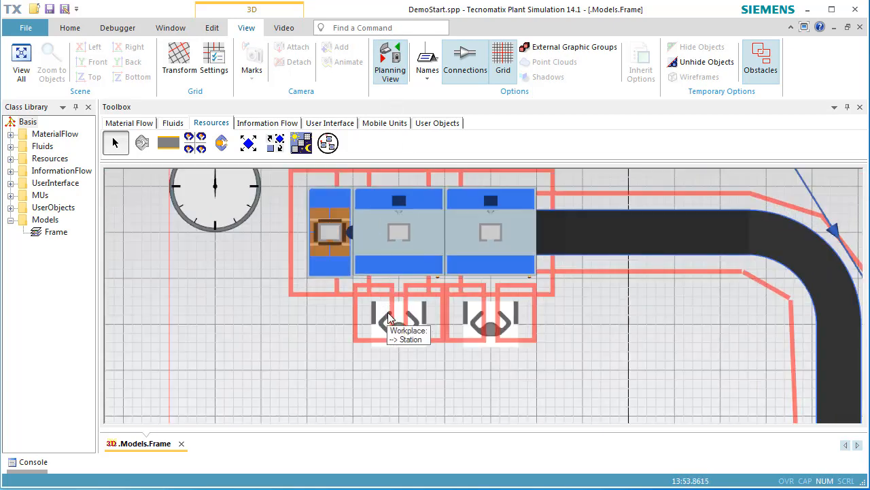
scroll(388, 314, up, 4)
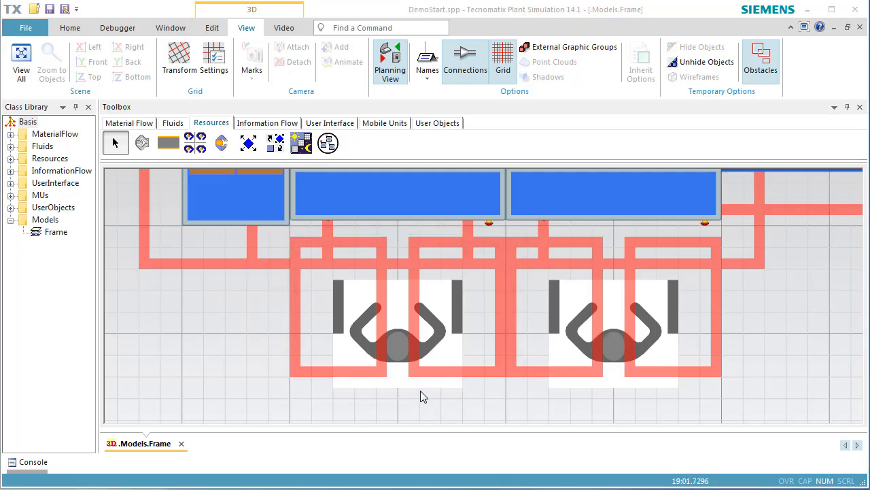
middle_drag(241, 338, 387, 419)
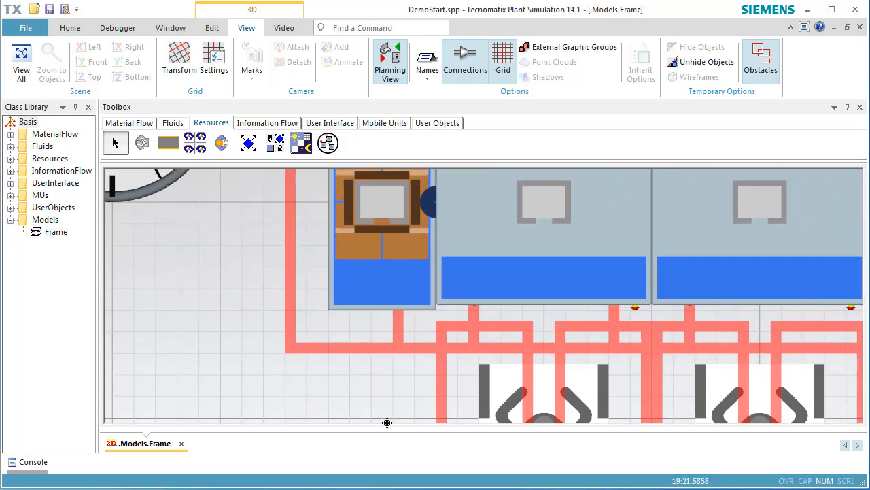
Insert a TableFile beside the first source, below the EventController, and display the recalculated obstacles again.
click(243, 122)
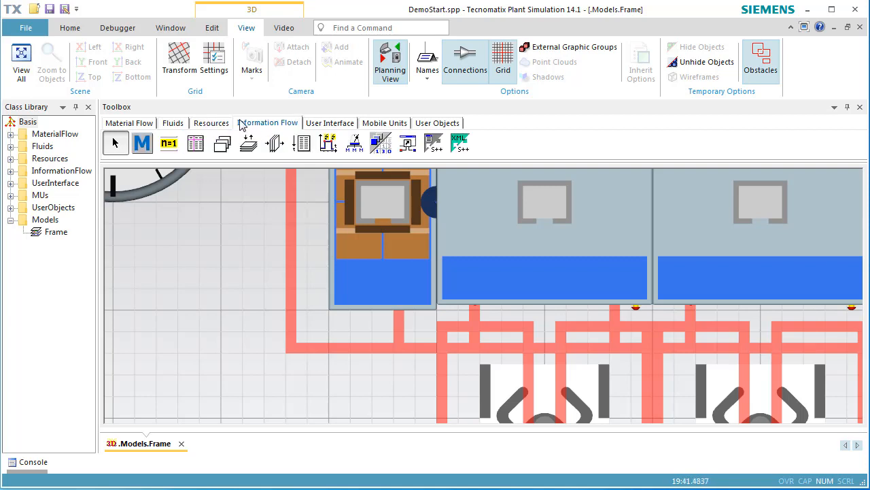
click(195, 143)
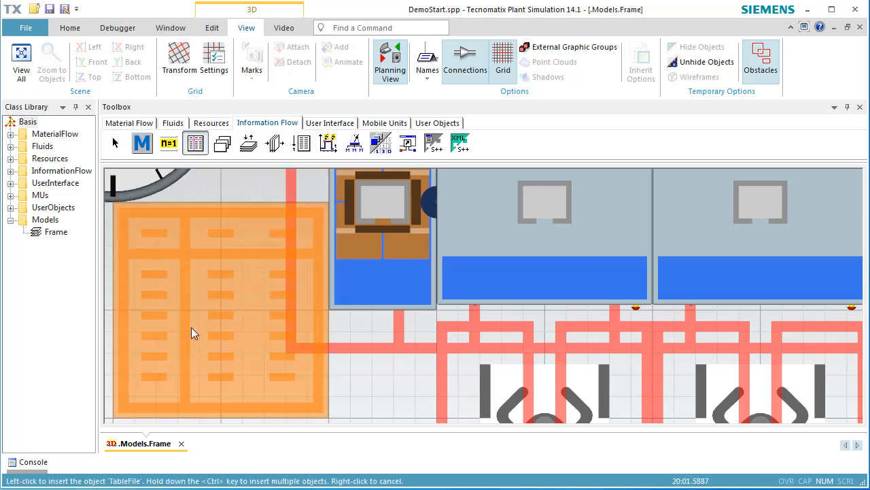
click(191, 327)
click(345, 368)
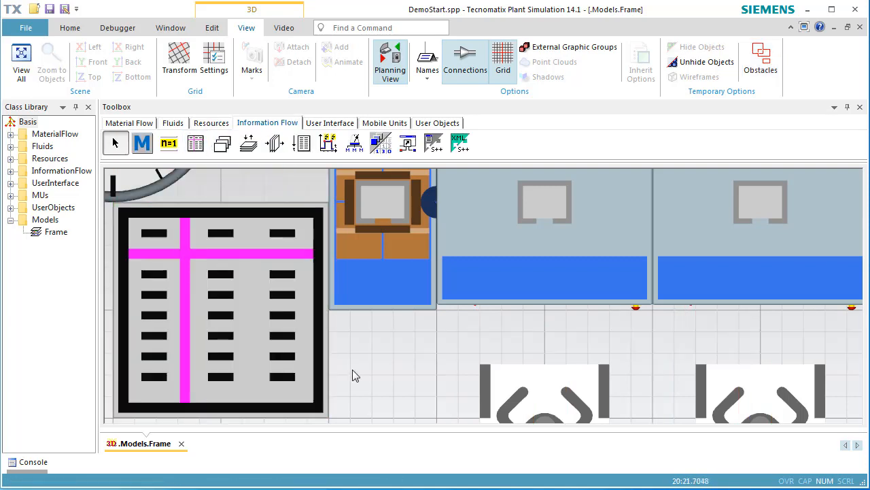
key(o)
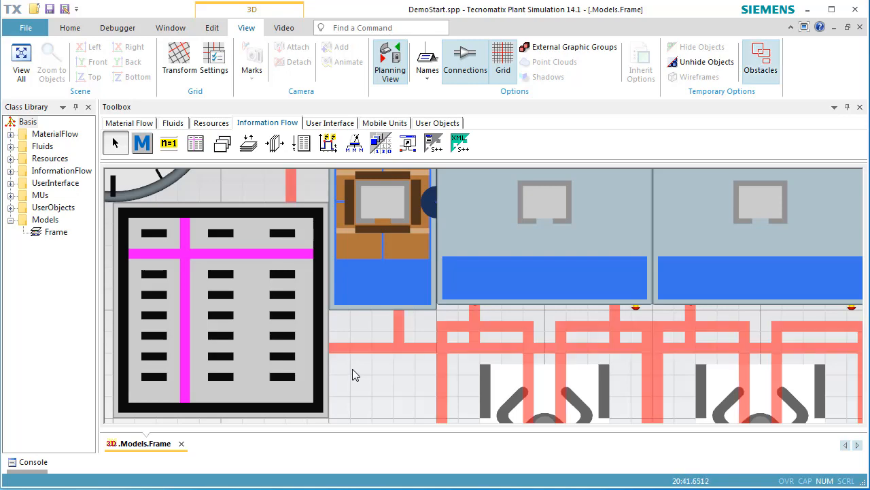
scroll(352, 372, down, 5)
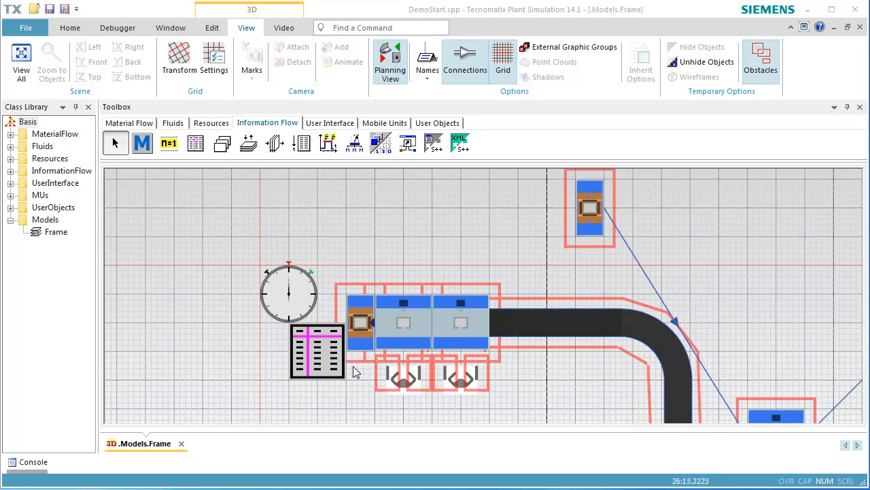
Leave the planning view, examine the obstacles around the stations and conveyor in 3D, and hide them to watch the worker.
click(390, 61)
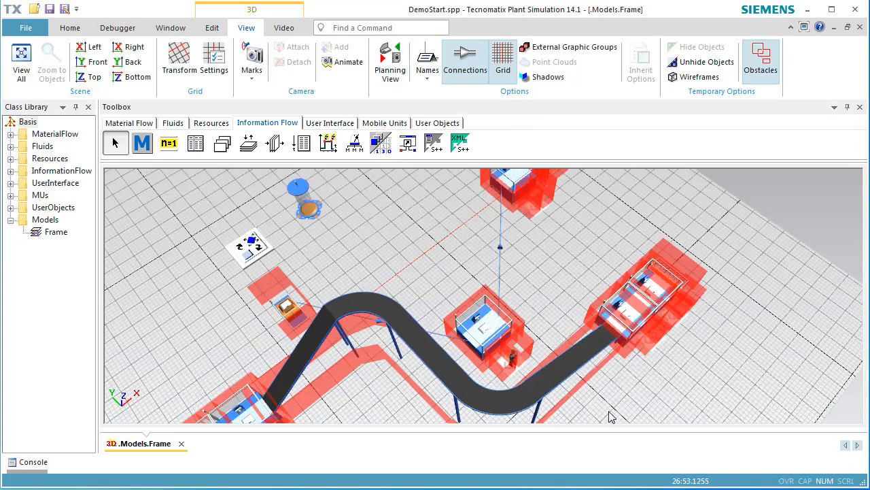
middle_drag(609, 412, 638, 370)
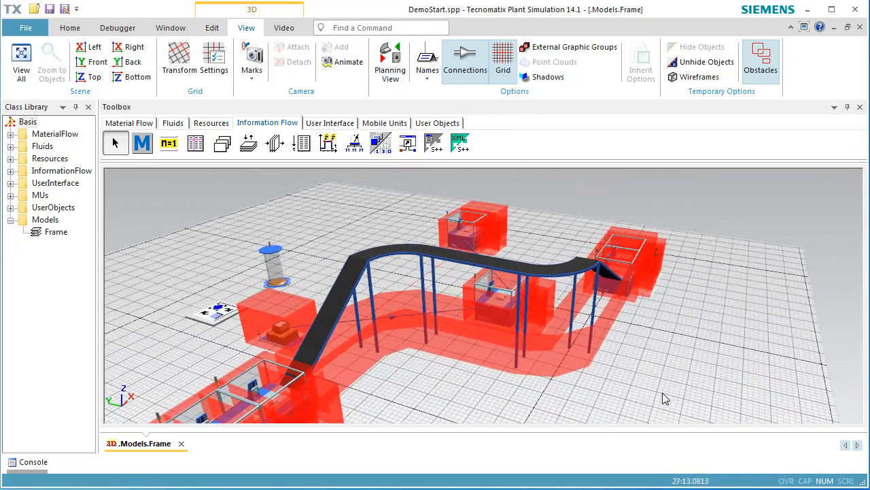
key(o)
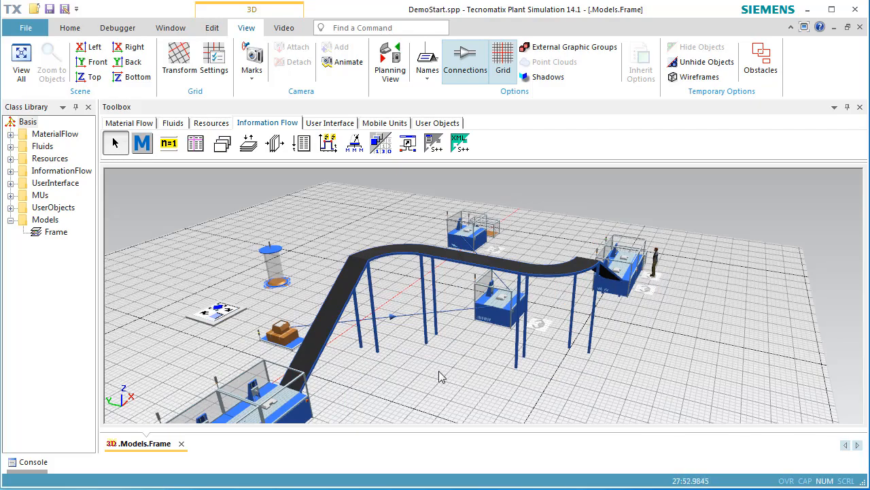
middle_drag(439, 378, 544, 330)
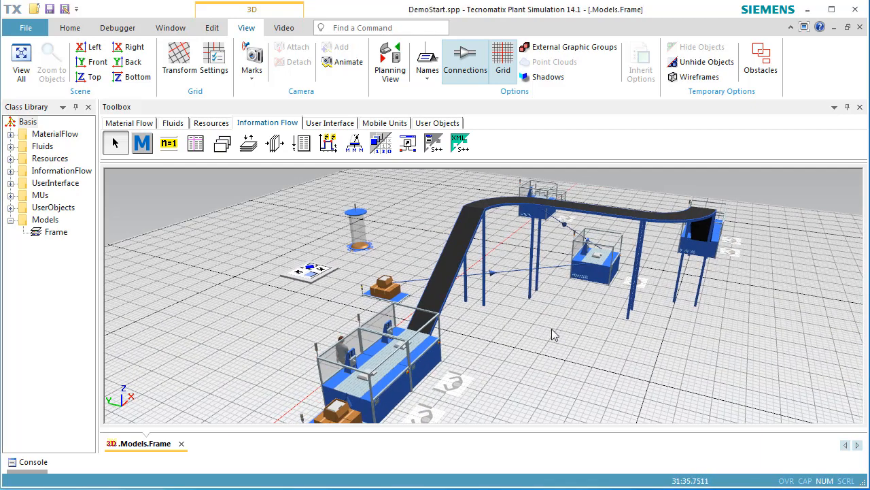
Reset the simulation and draw a short straight FootPath in the planning view, crossing the vertical conveyor section beside the single middle workplace.
right_click(552, 328)
click(560, 80)
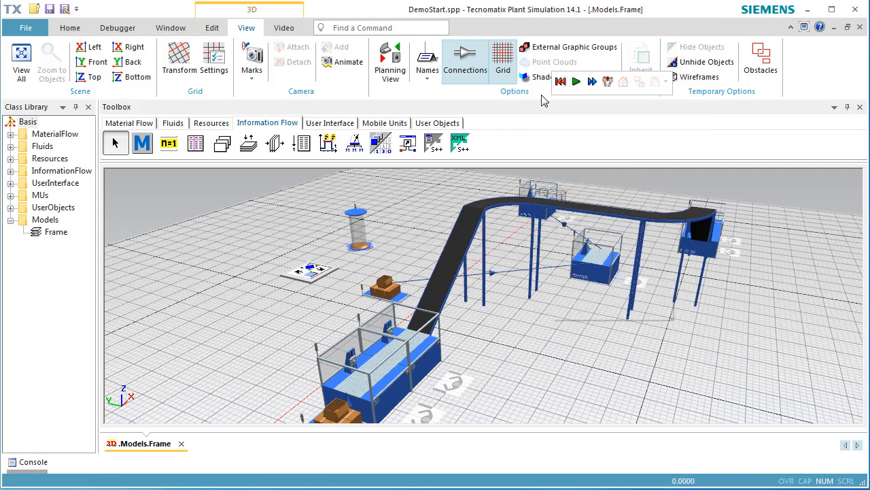
click(392, 68)
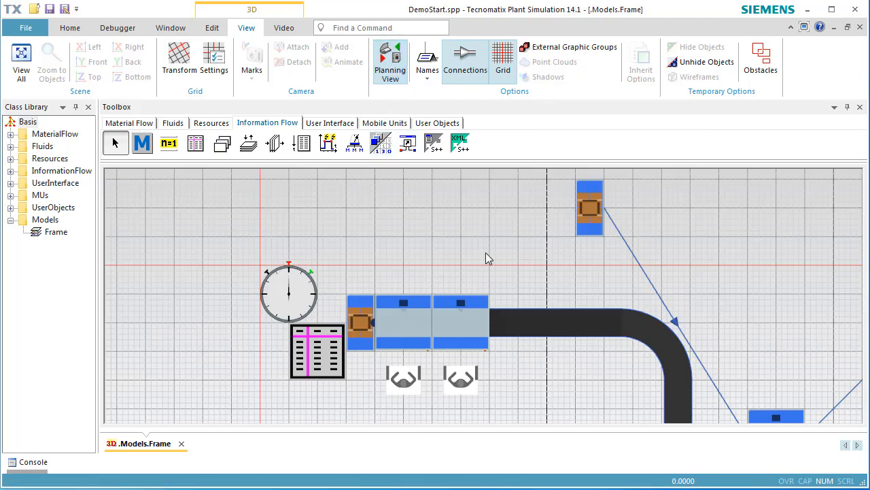
middle_drag(486, 252, 342, 113)
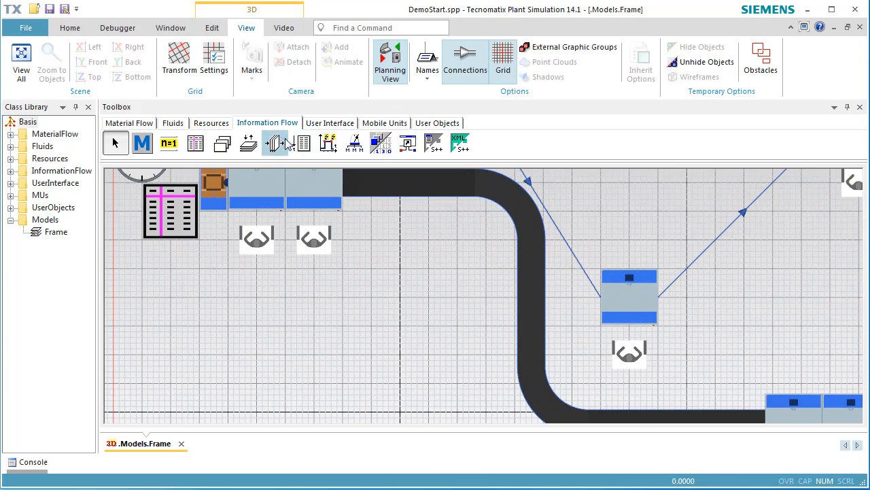
click(211, 123)
click(168, 142)
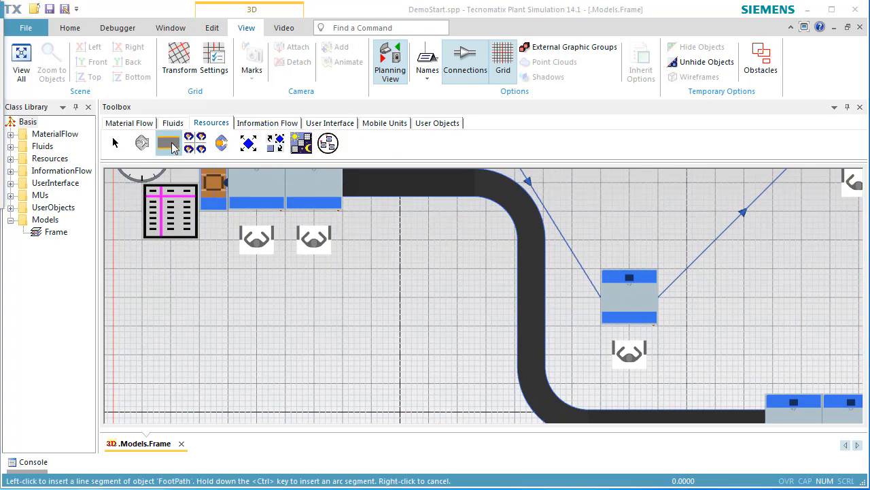
click(488, 302)
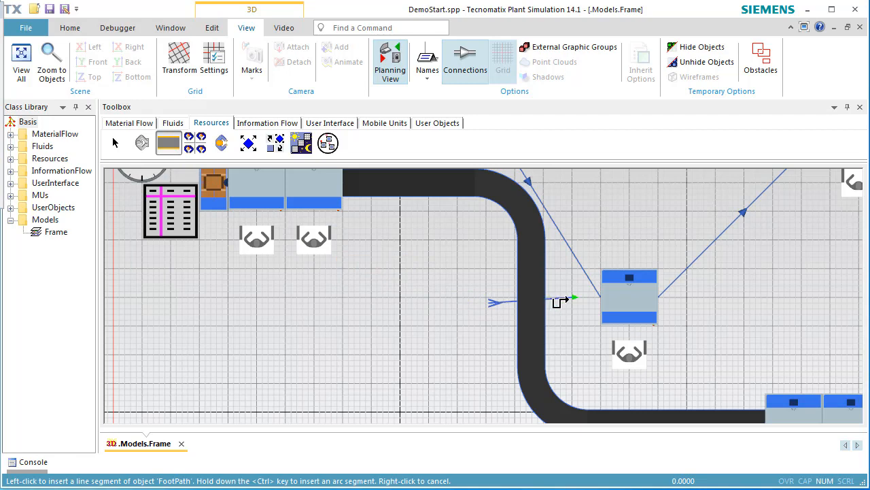
click(559, 300)
right_click(580, 348)
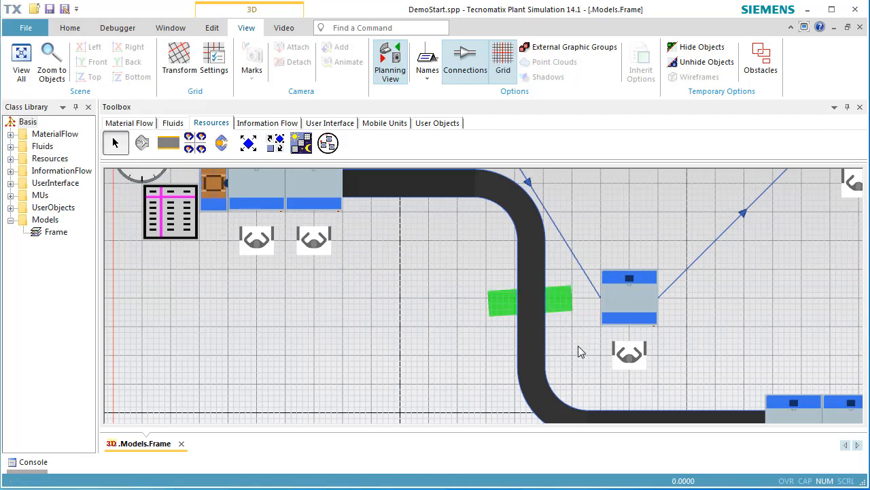
Run the simulation from the start, watch in 3D how the worker moves around the new FootPath, and reset it.
right_click(466, 347)
click(475, 97)
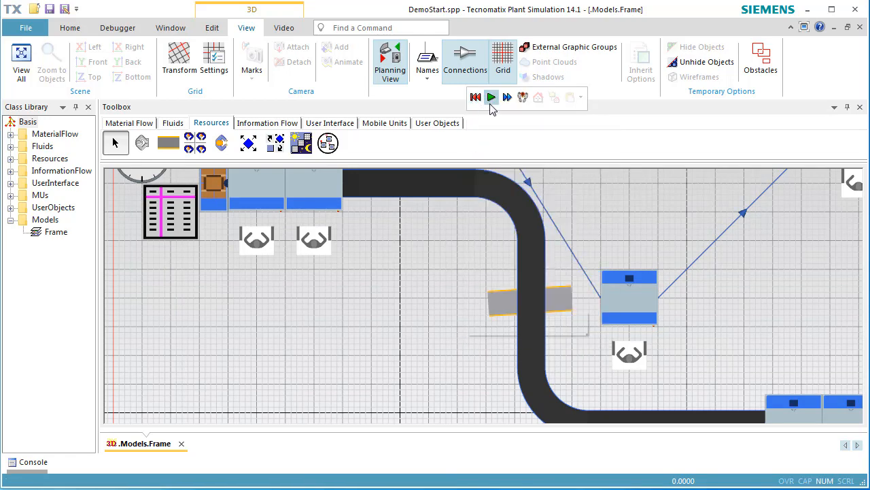
click(491, 97)
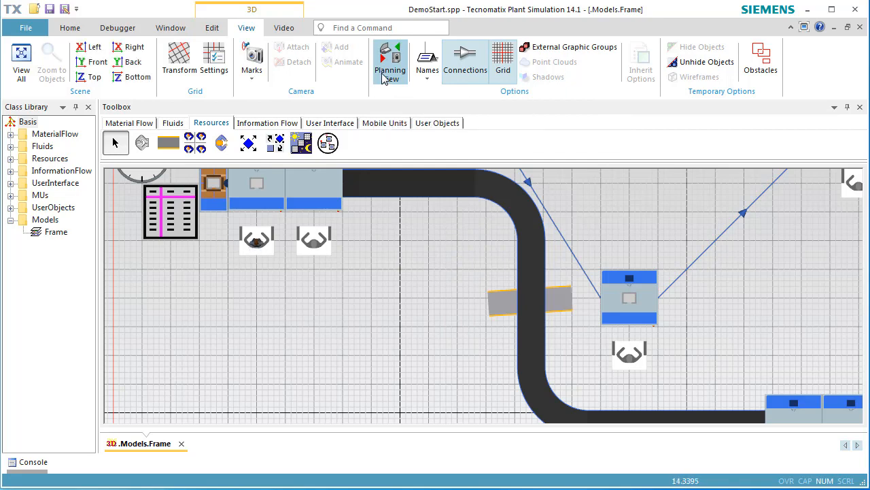
click(382, 76)
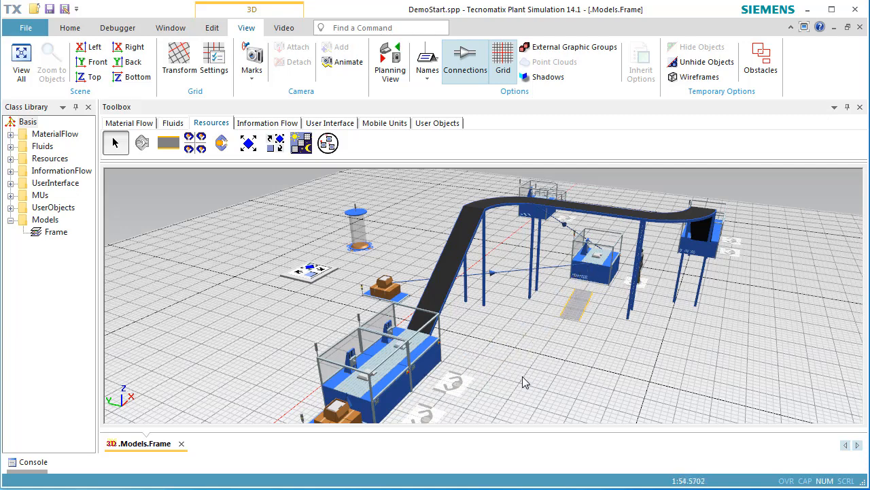
right_click(699, 366)
click(708, 119)
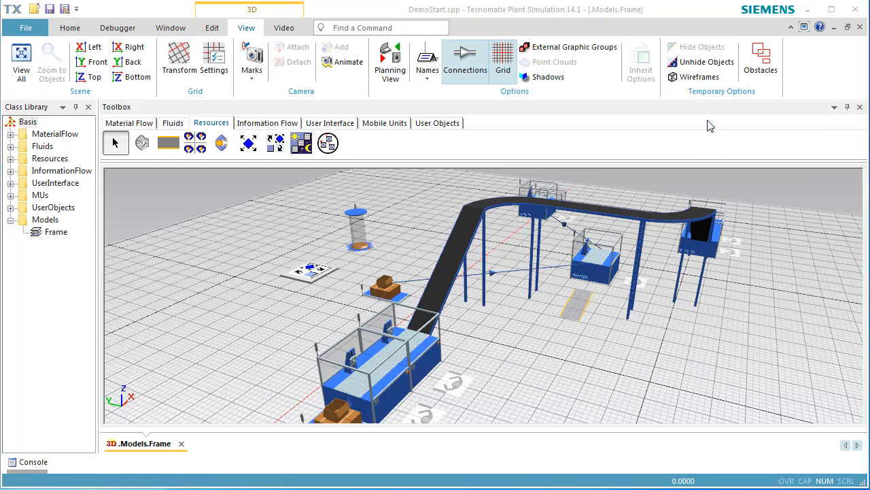
Insert a Station in the planning view next to the FootPath, on the conveyor side opposite the middle workplace.
click(398, 73)
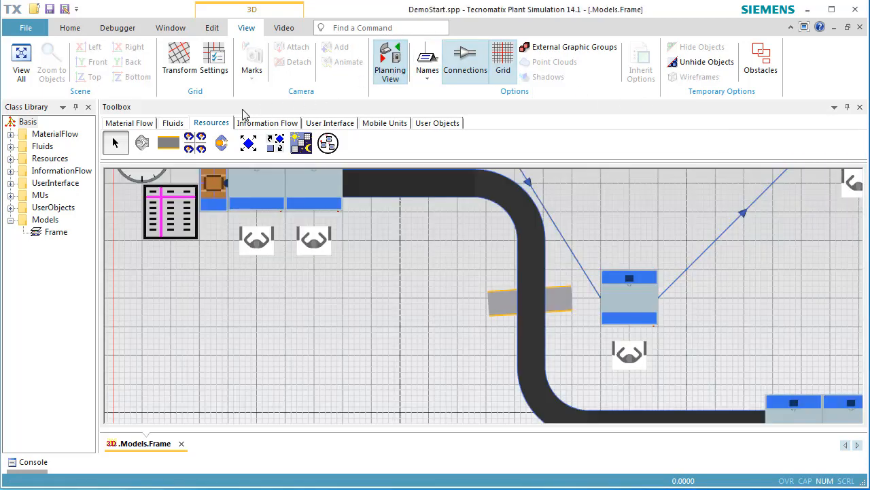
click(141, 123)
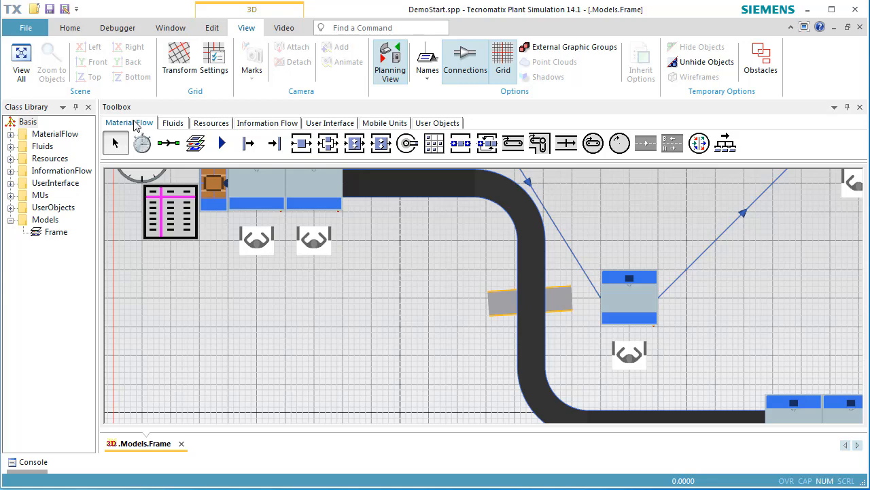
click(293, 151)
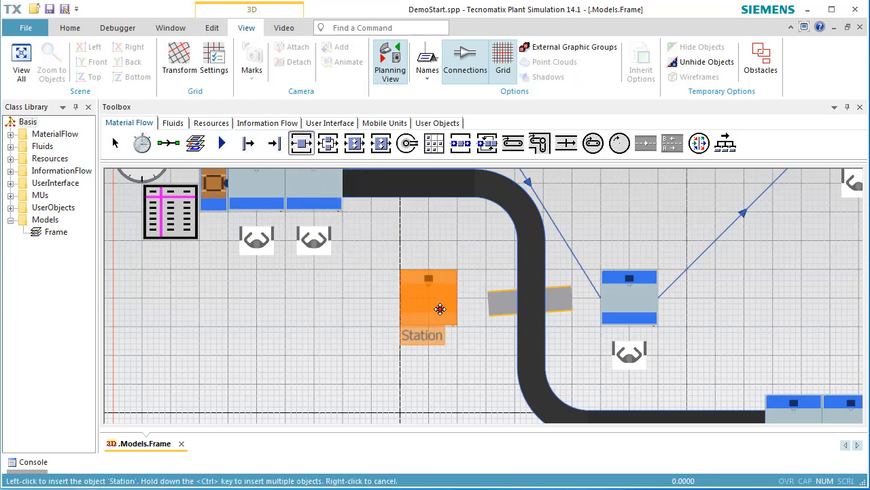
click(440, 314)
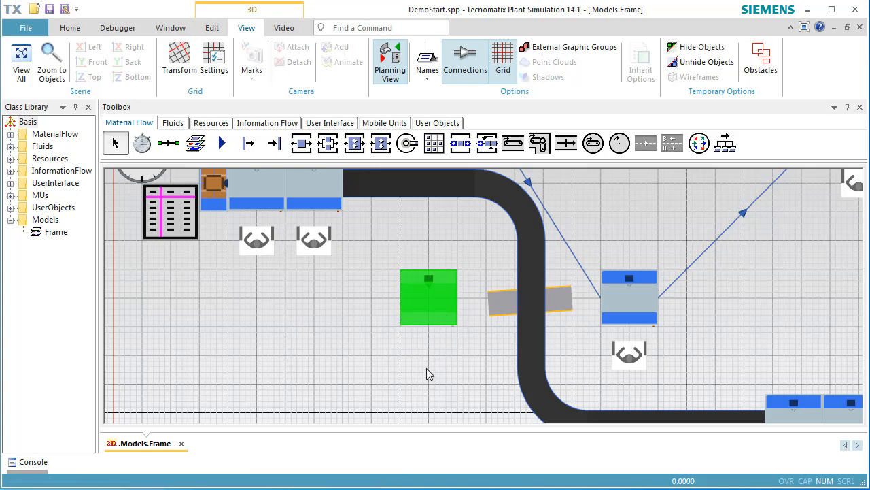
click(426, 371)
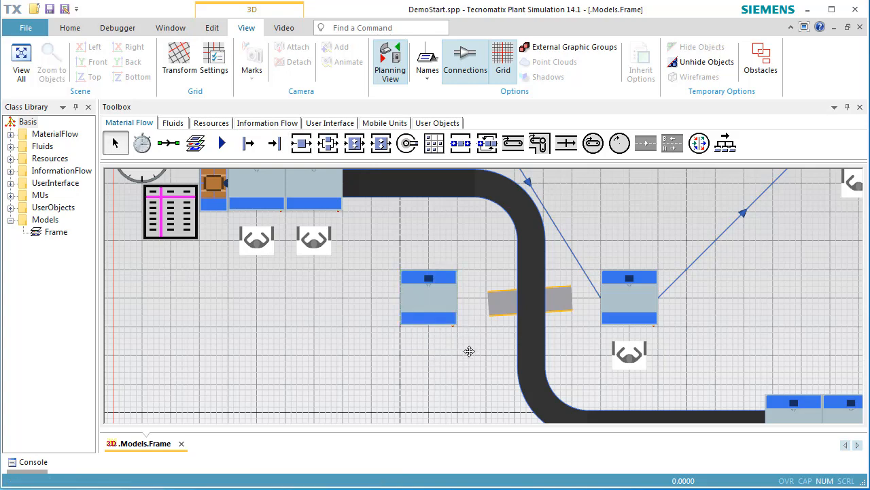
Switch back to the 3D scene and start the simulation to watch the worker with the new station in place.
click(390, 65)
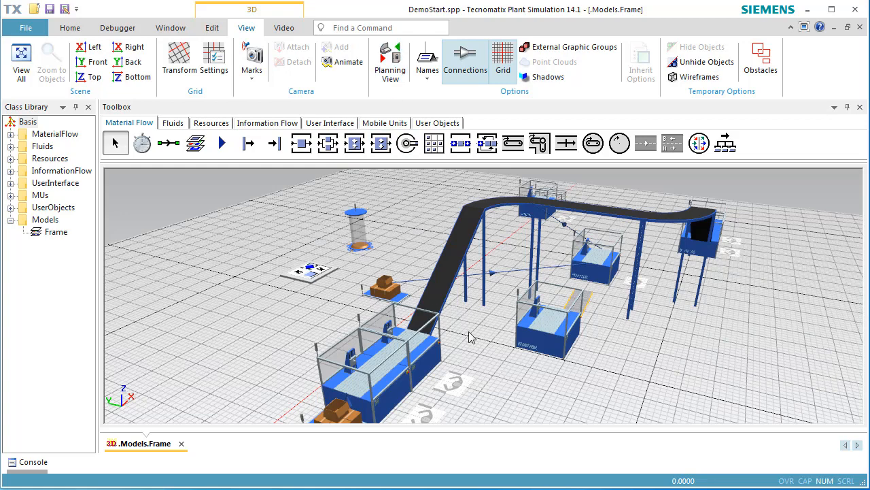
right_click(504, 380)
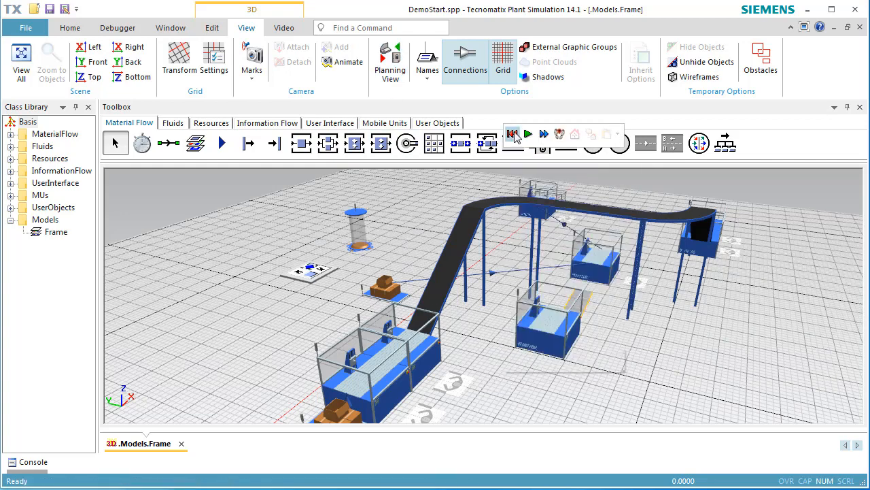
click(529, 134)
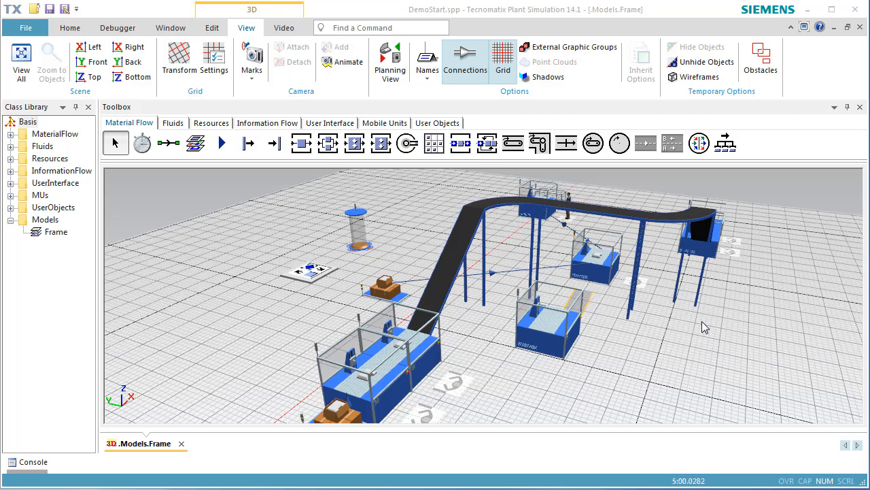
Open the newly inserted station in its own 3D window.
click(543, 348)
right_click(541, 348)
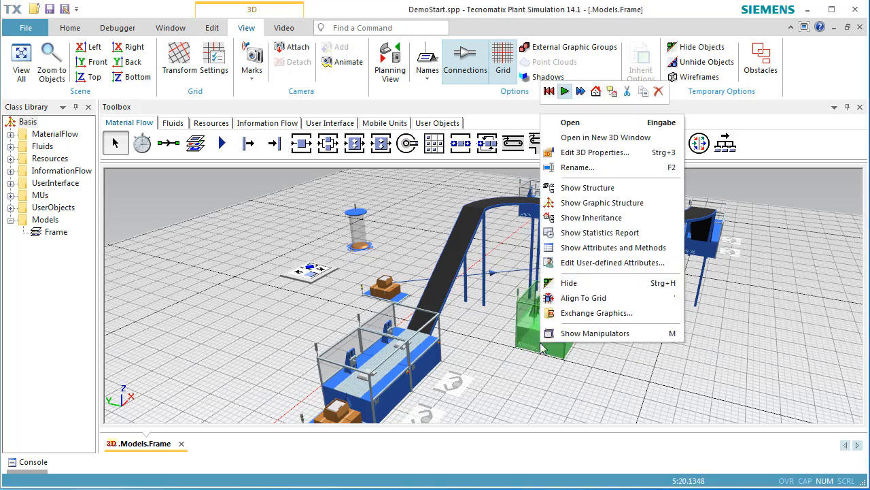
click(604, 138)
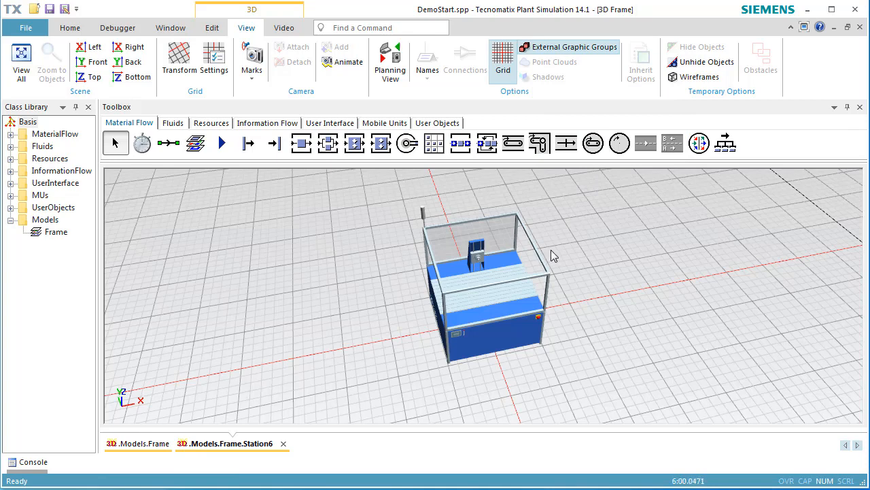
Delete all of the station's default graphics at once, including the workplace and tool, and the small leftover front graphic.
click(502, 307)
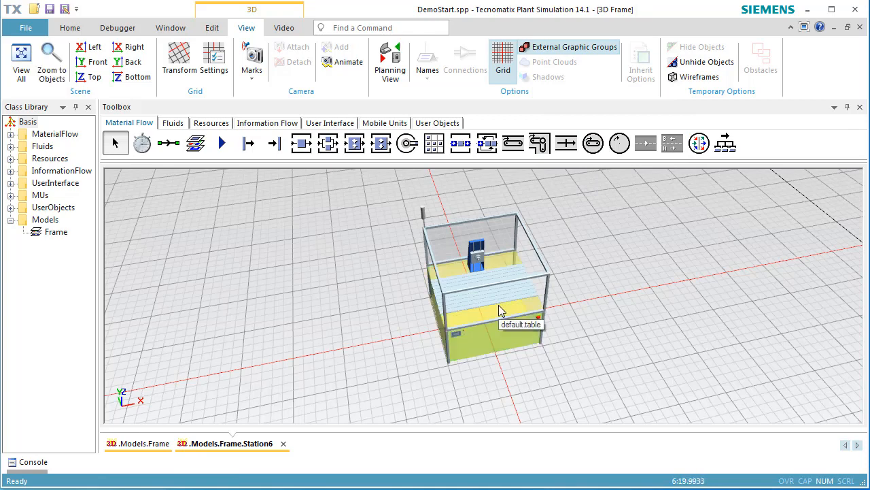
click(538, 292)
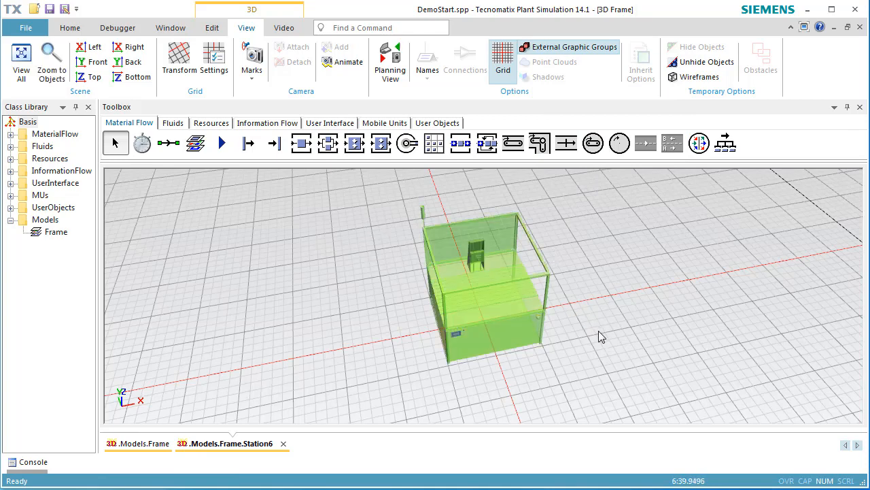
key(Delete)
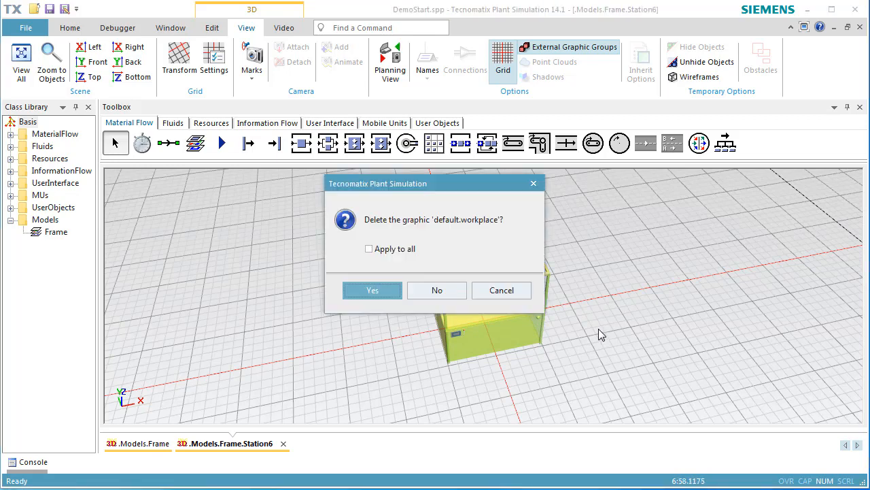
click(394, 250)
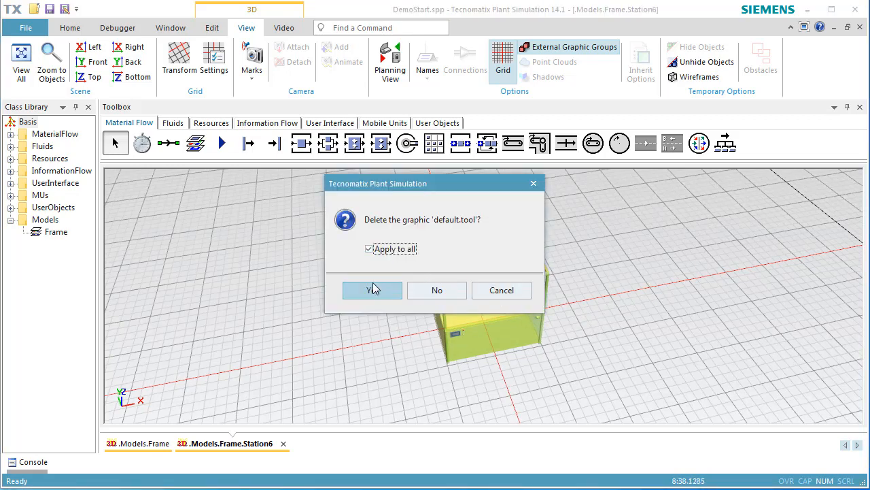
click(373, 291)
click(456, 335)
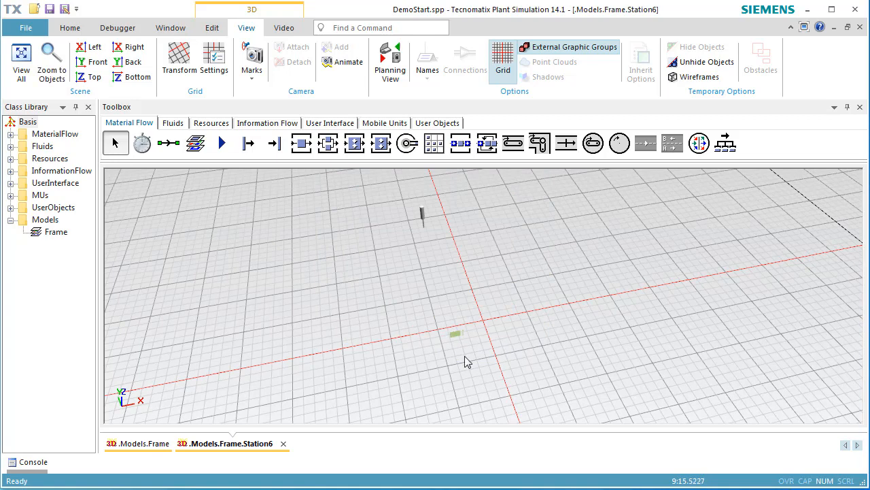
key(Delete)
click(383, 292)
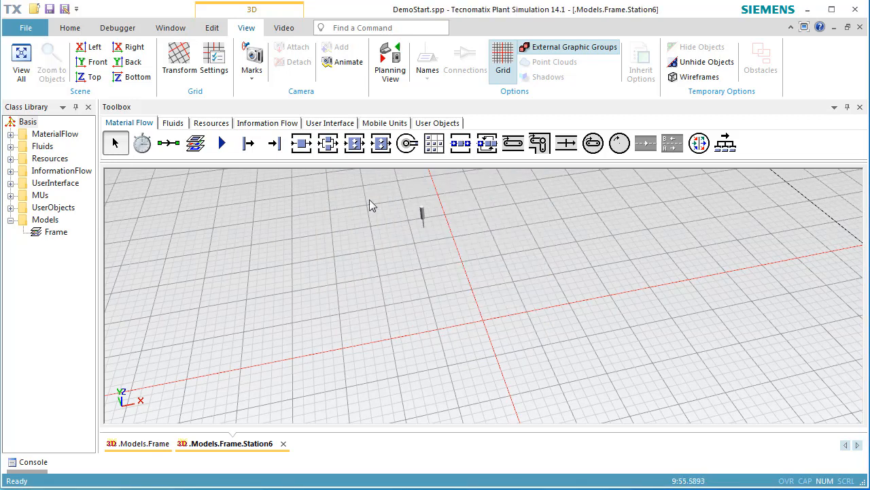
Place two 1 x 1 x 1 m cuboids with a gap between them as the station's new graphics and close its 3D window.
click(220, 31)
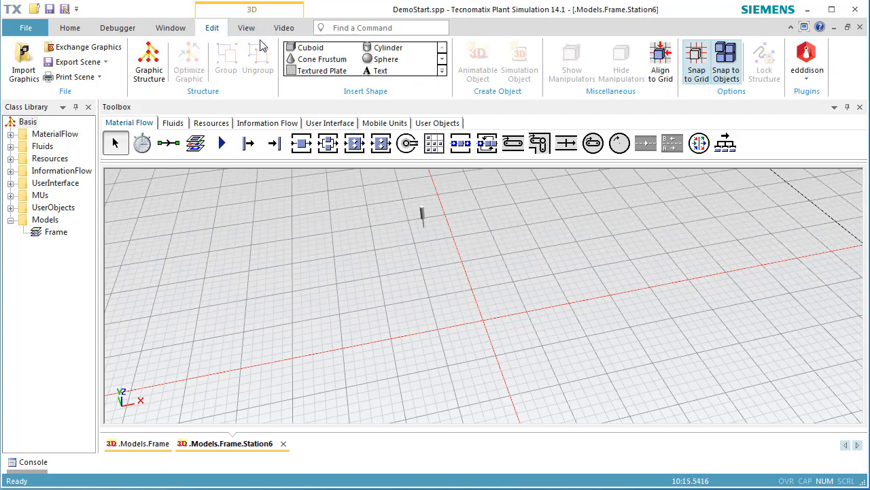
click(309, 48)
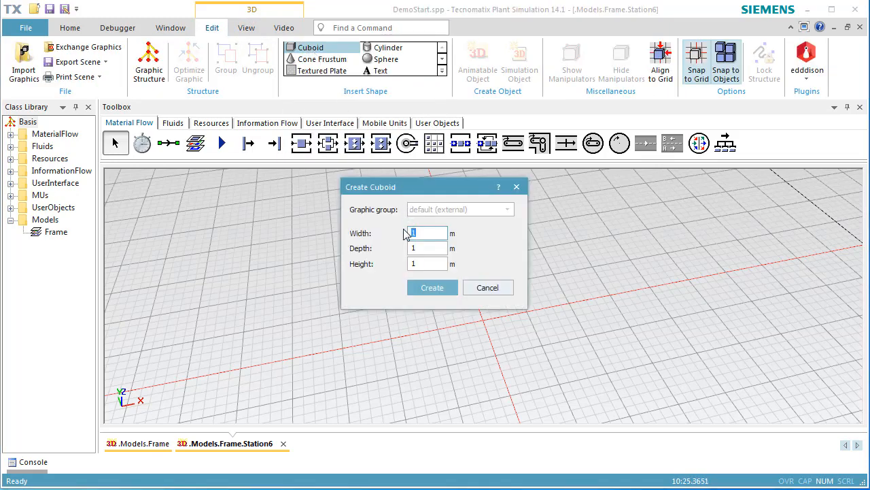
click(430, 290)
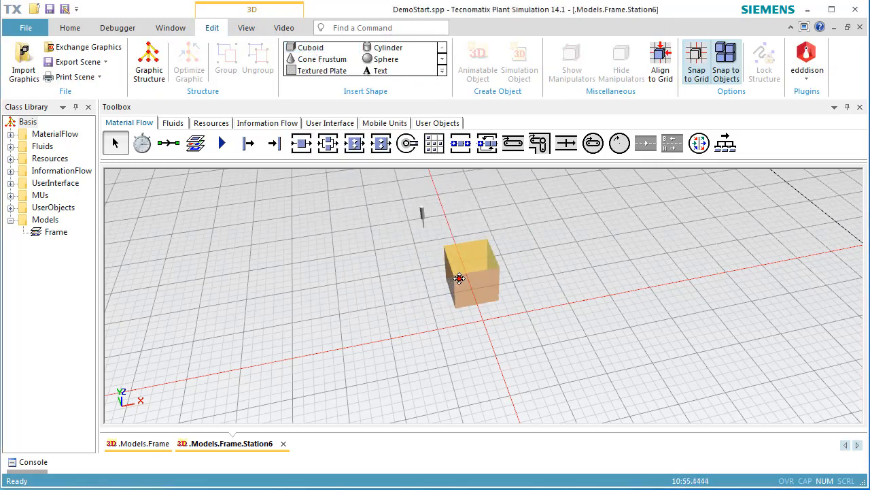
click(459, 279)
click(310, 49)
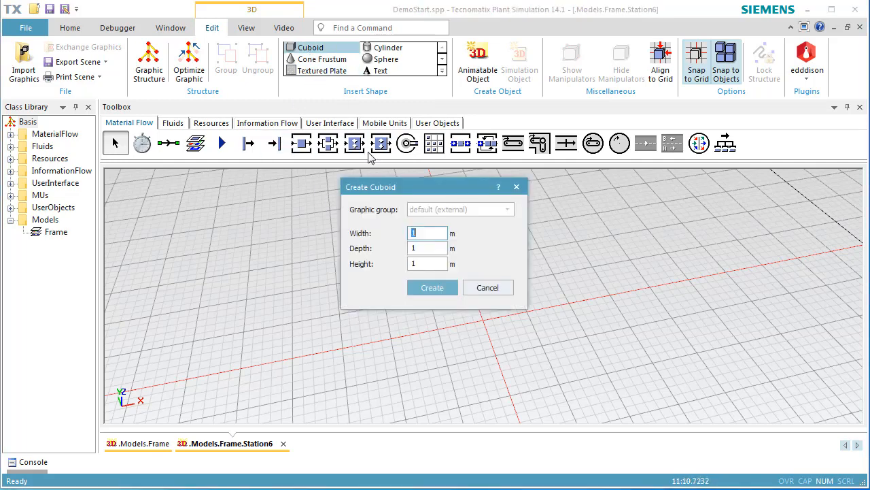
click(430, 289)
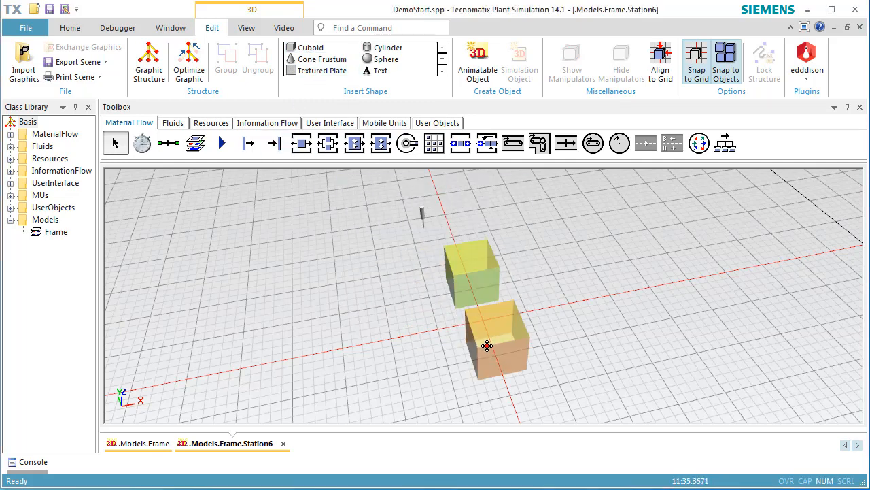
click(489, 352)
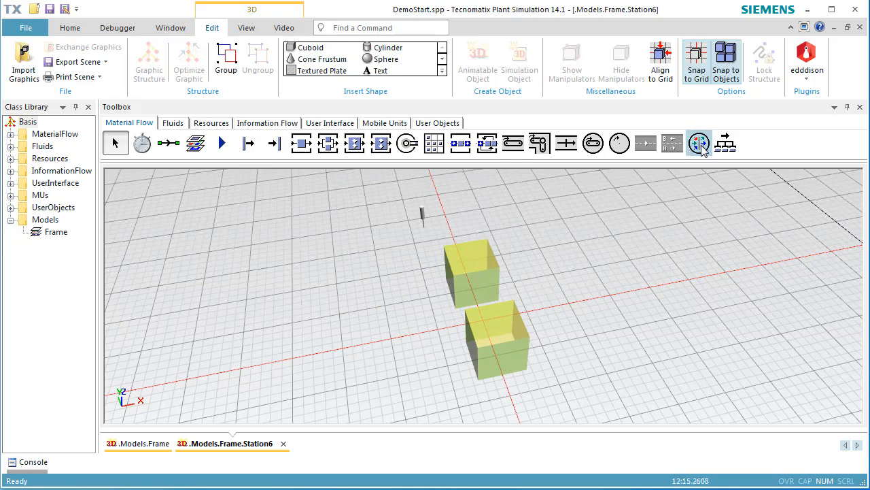
click(860, 27)
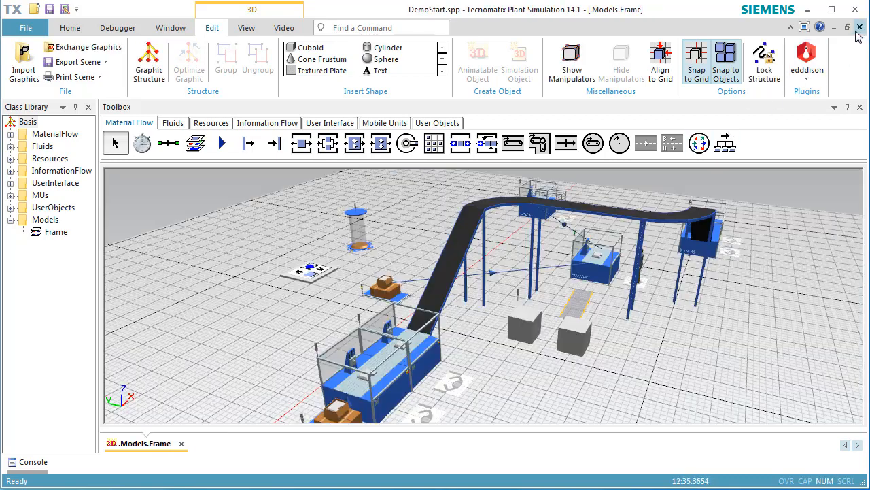
Reset and restart the simulation, and display the worker obstacles to inspect the area around the two cuboids.
right_click(694, 354)
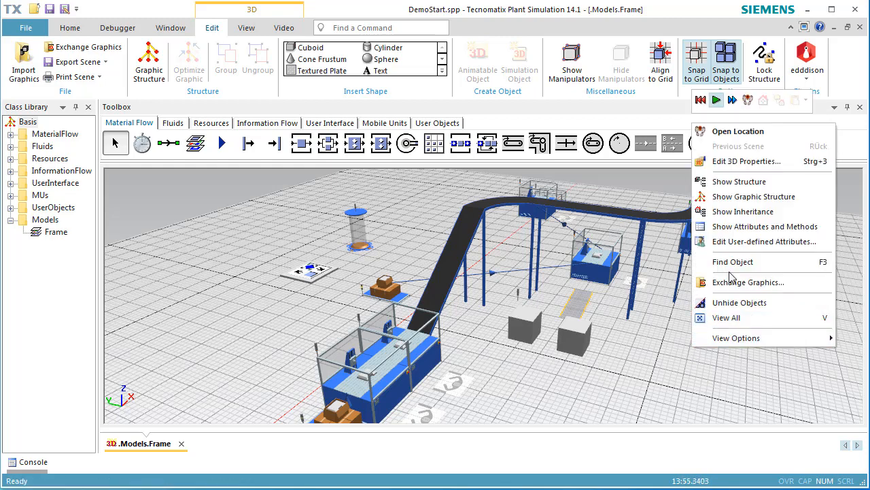
click(700, 100)
click(716, 100)
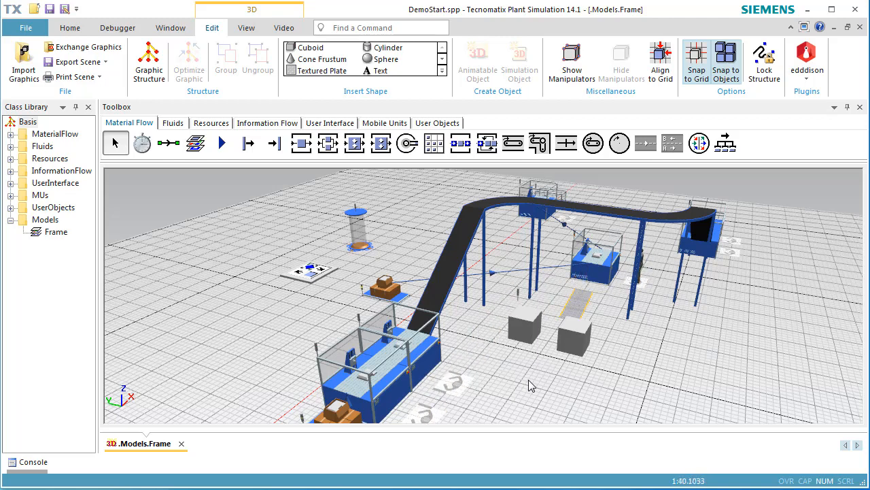
key(o)
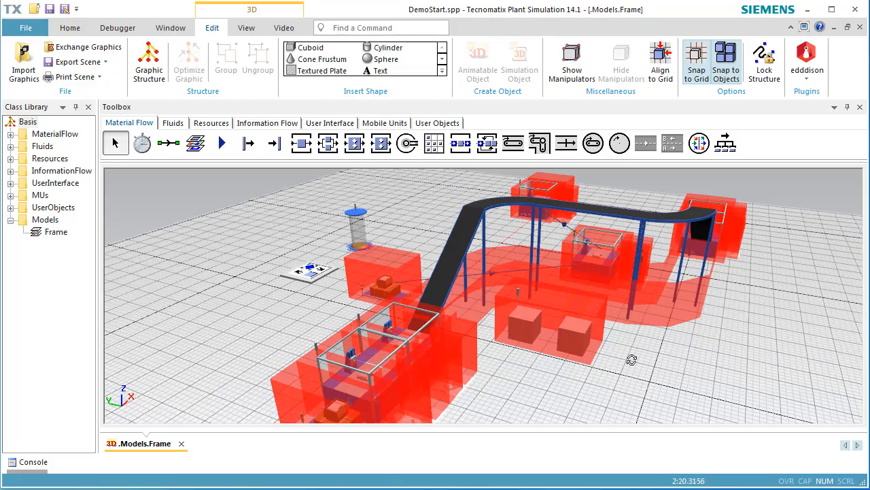
middle_drag(632, 359, 636, 399)
right_drag(636, 404, 619, 389)
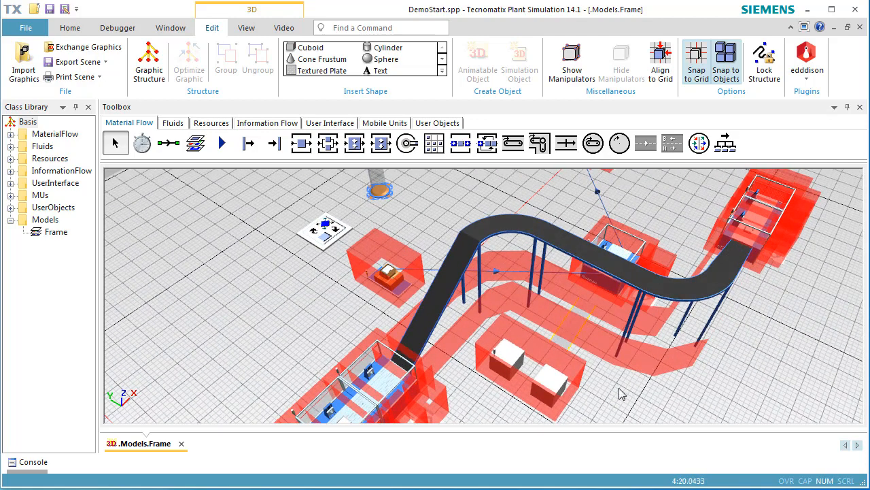
Set the two-cuboid station's obstacle for worker to Graphics in its 3D properties.
right_click(556, 389)
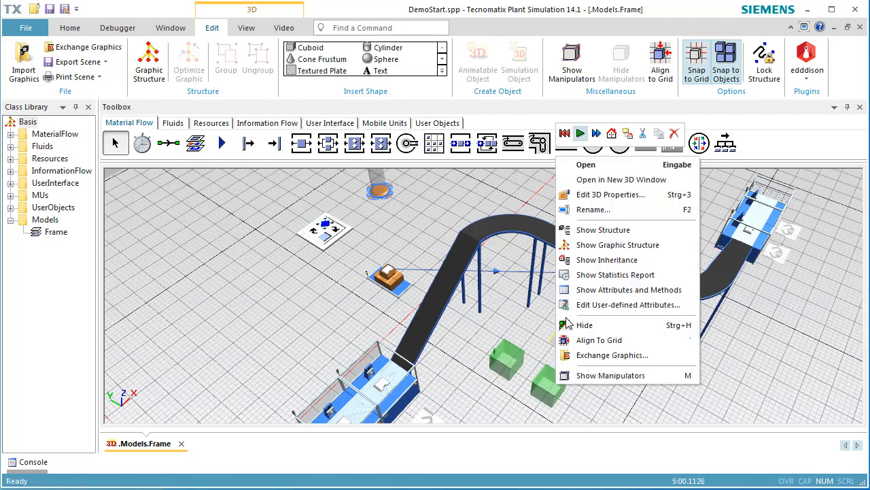
click(597, 202)
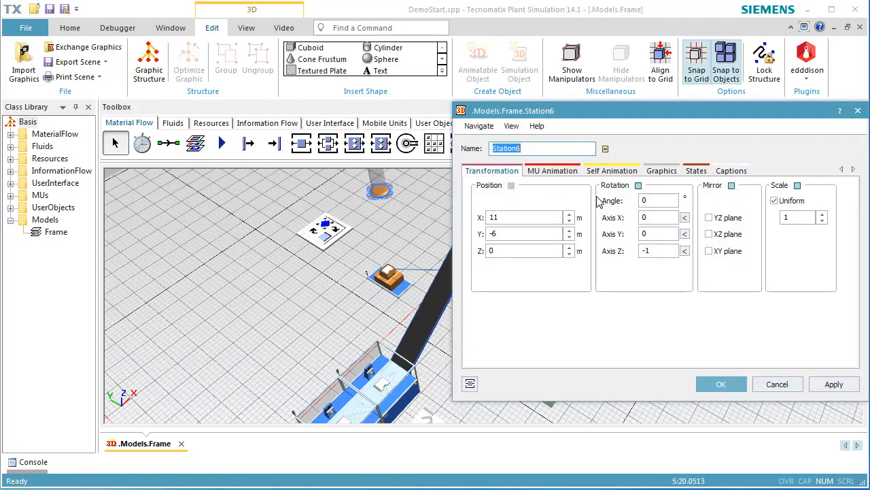
click(657, 171)
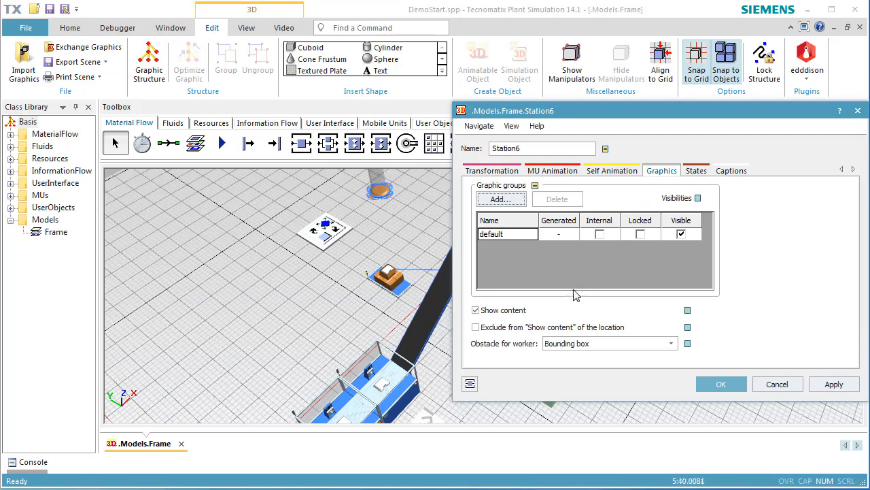
click(561, 344)
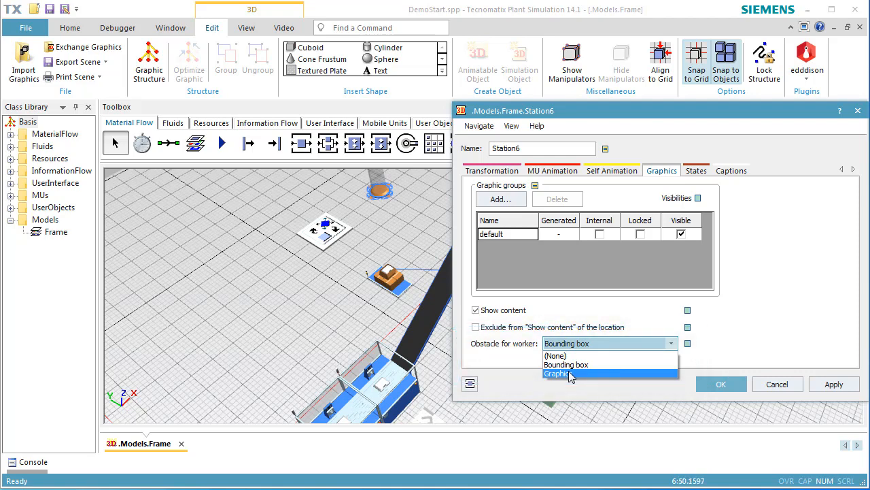
click(570, 373)
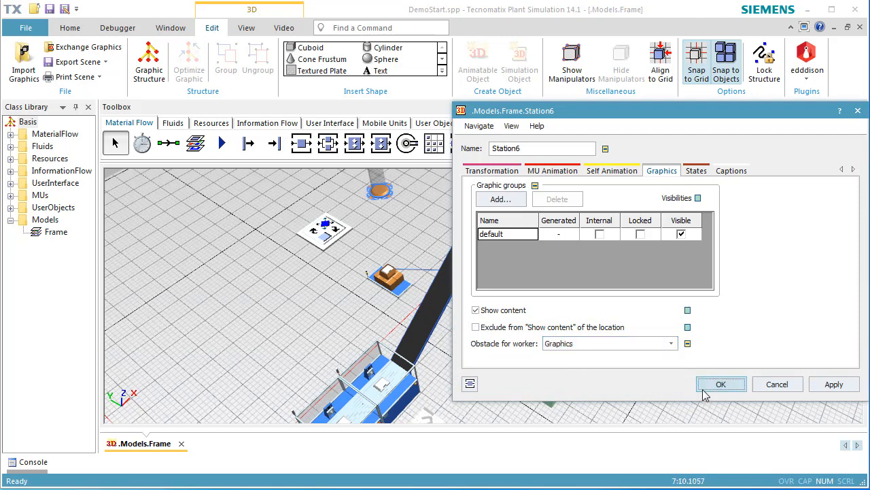
click(721, 384)
Rerun the simulation with obstacles displayed to check the gap between the two cuboids, then hide the obstacles and reset the simulation.
right_click(685, 382)
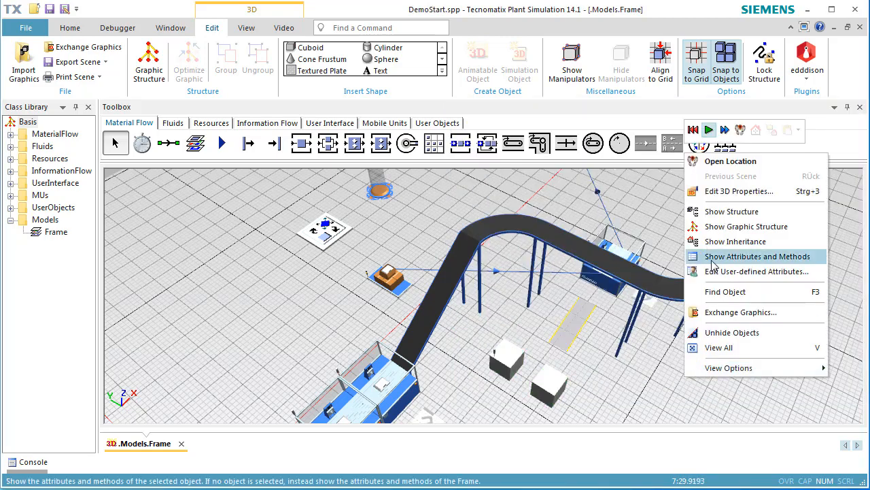
click(702, 160)
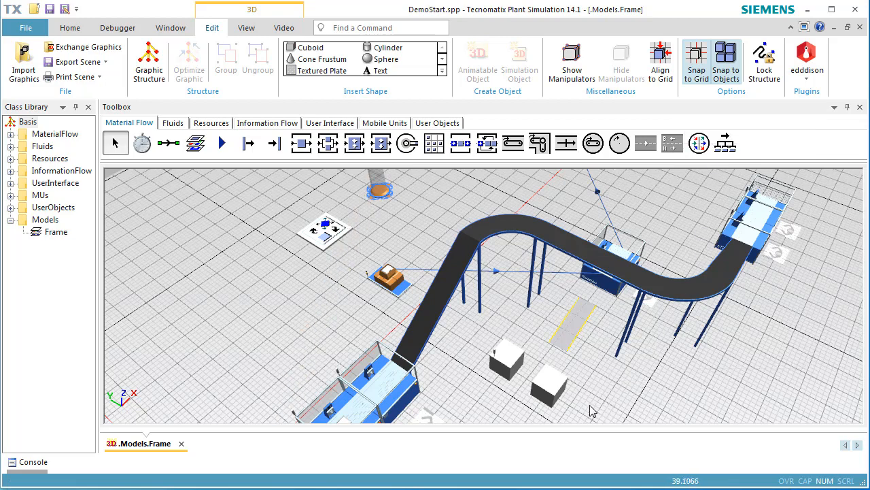
drag(591, 410, 597, 365)
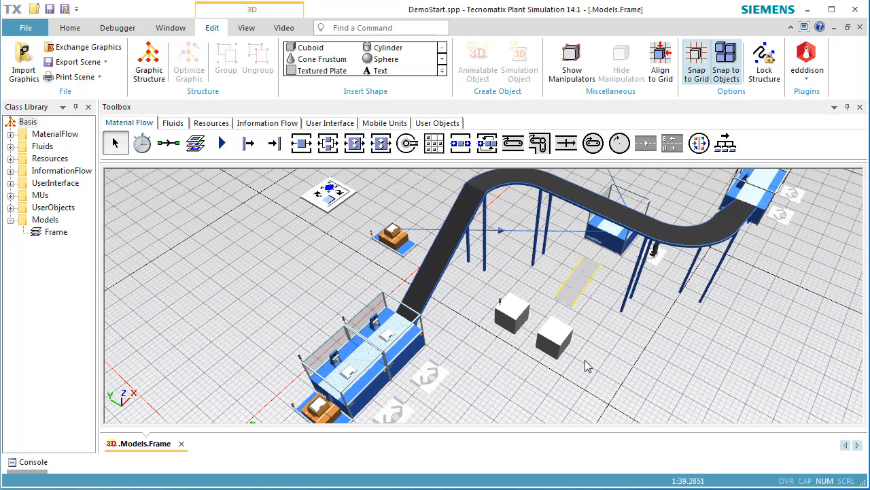
key(o)
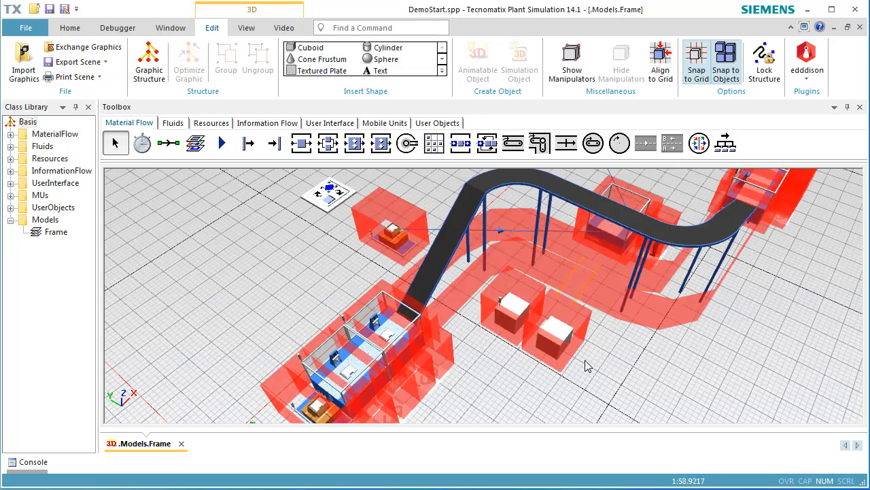
middle_drag(519, 385, 553, 365)
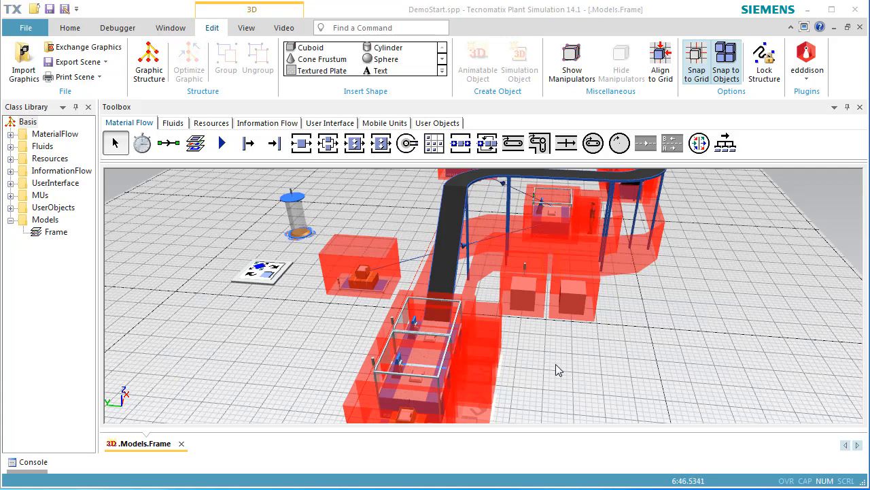
click(555, 364)
key(o)
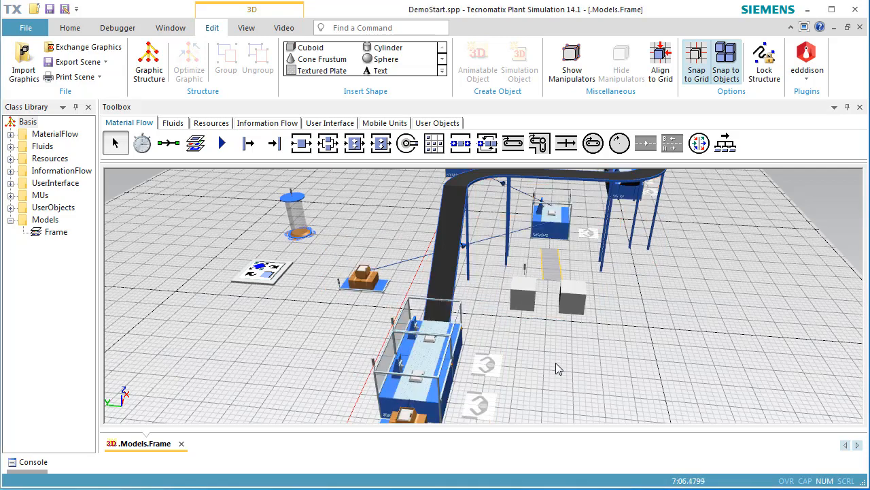
right_click(555, 367)
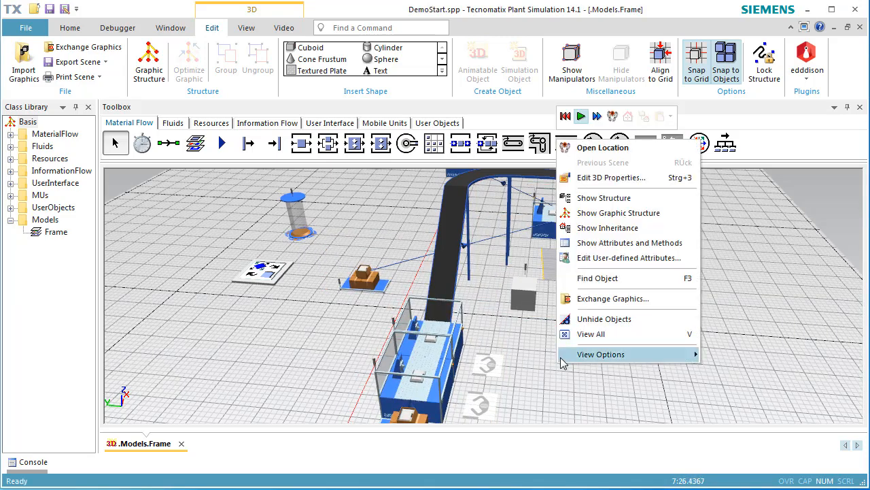
click(566, 117)
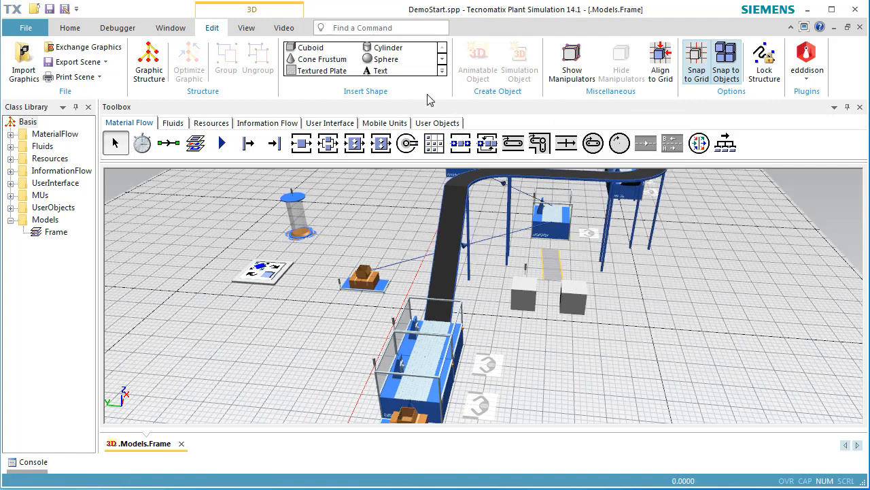
Raise Station2, the station connected after it and both their workplaces together, bringing Workplace4 to a Z position of about 3.4 m.
click(249, 32)
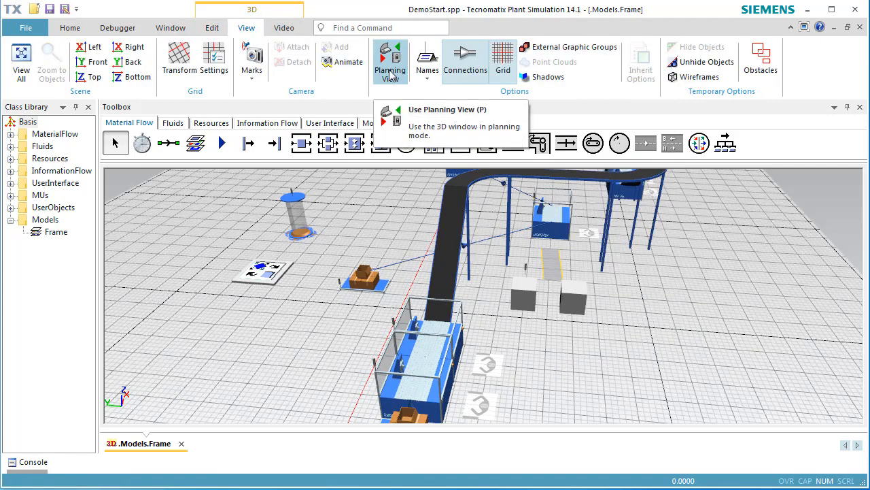
click(390, 73)
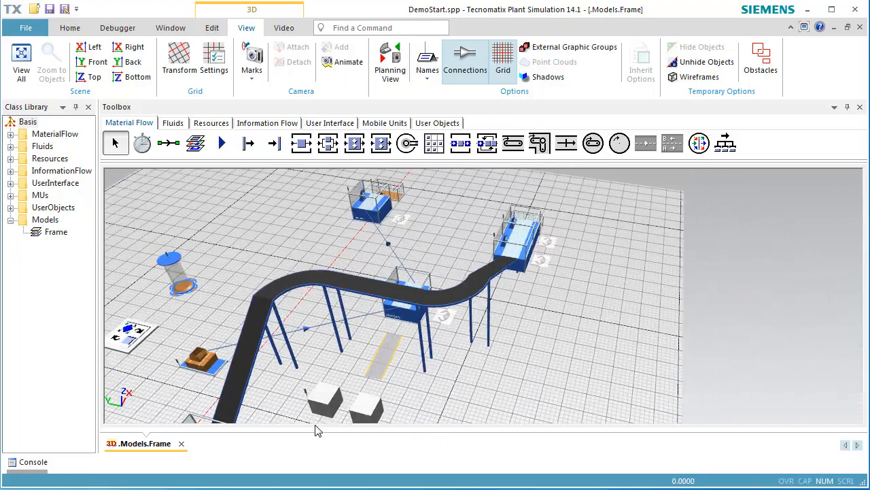
middle_drag(538, 414, 436, 432)
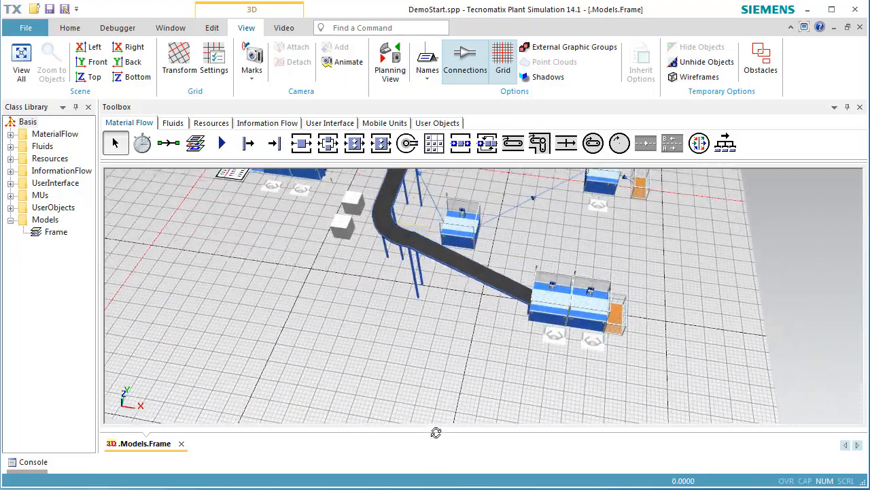
scroll(462, 363, down, 3)
click(465, 352)
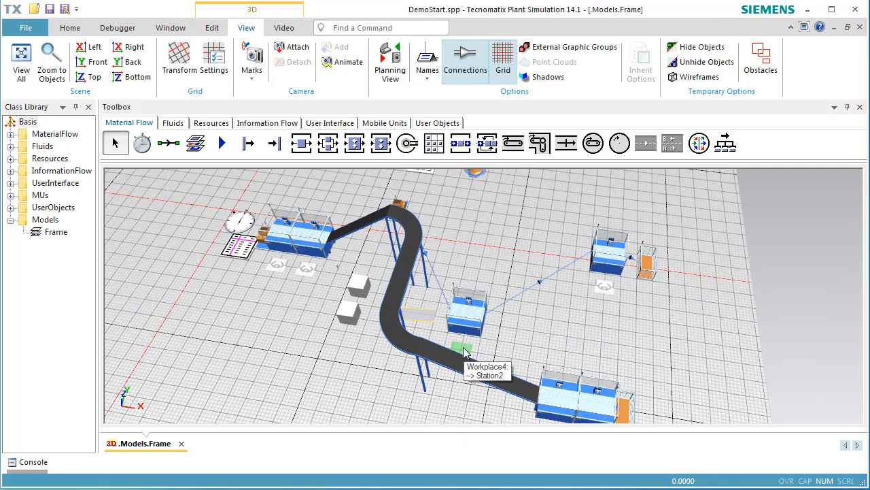
ctrl+click(475, 331)
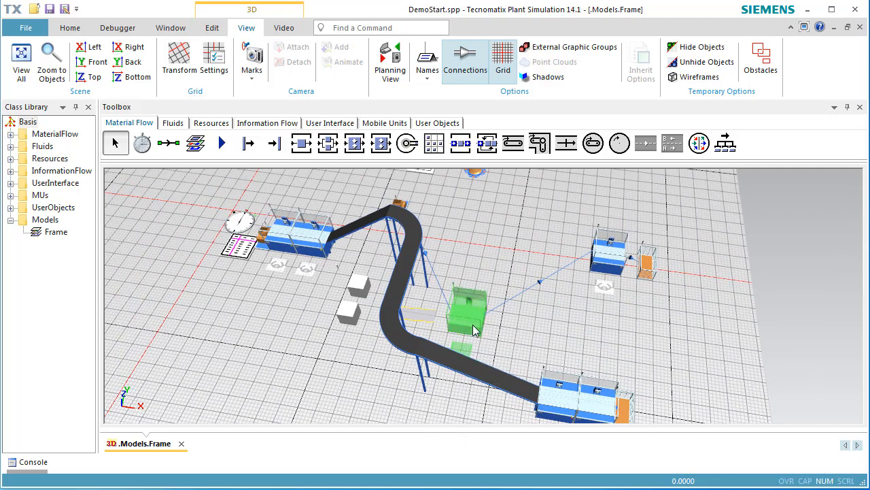
ctrl+click(601, 271)
ctrl+click(604, 287)
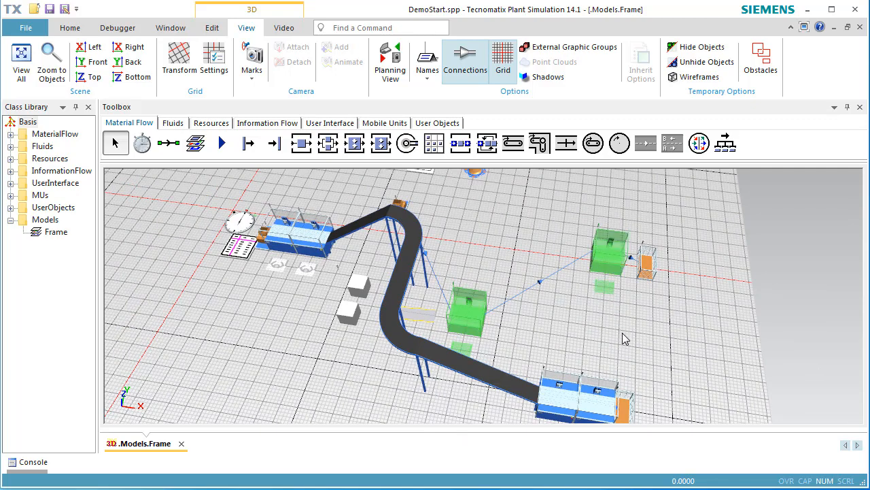
key(ctrl+Up)
key(ctrl+Up)
key(ctrl+Up)
key(ctrl+Up)
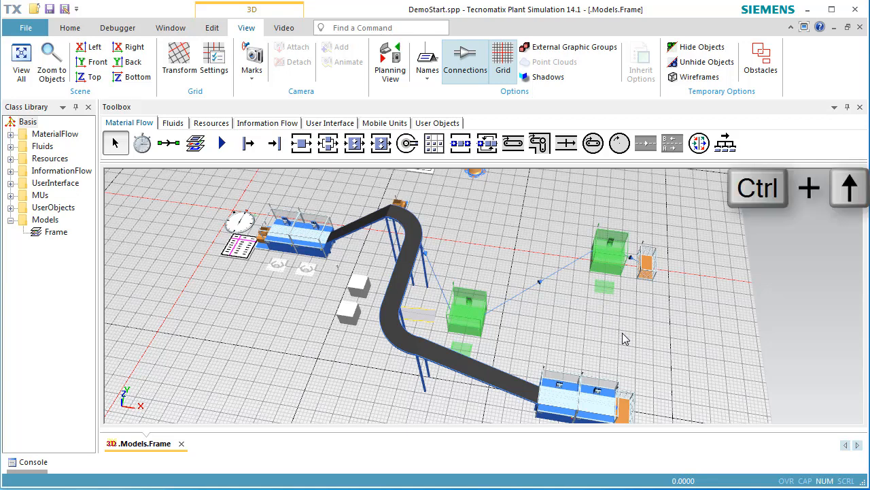
key(ctrl+Up)
key(ctrl+Up)
key(ctrl+Up)
key(ctrl+Up)
key(ctrl+Up)
key(ctrl+Up)
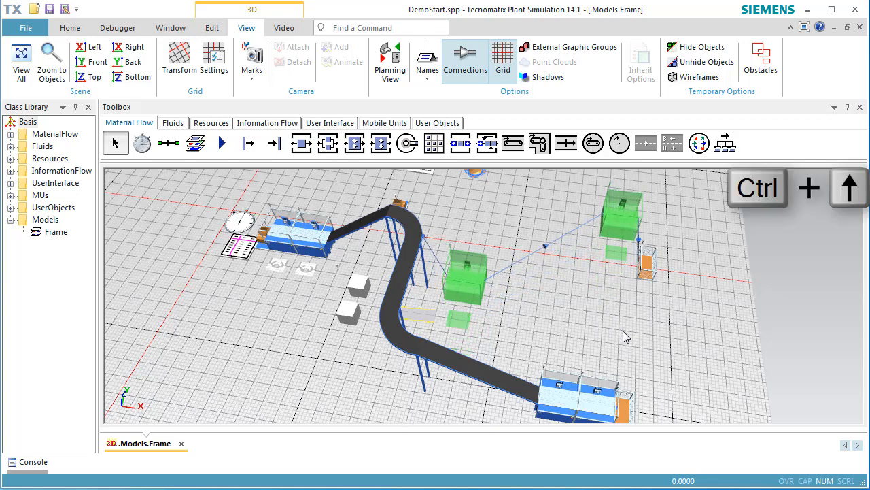
click(625, 336)
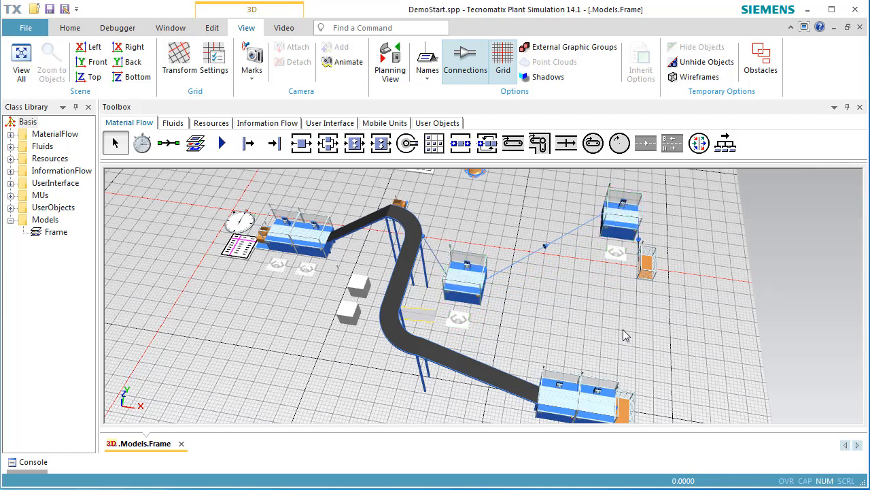
Set the Z position of Workplace4 and Station2 to 4 m in their 3D properties.
click(460, 325)
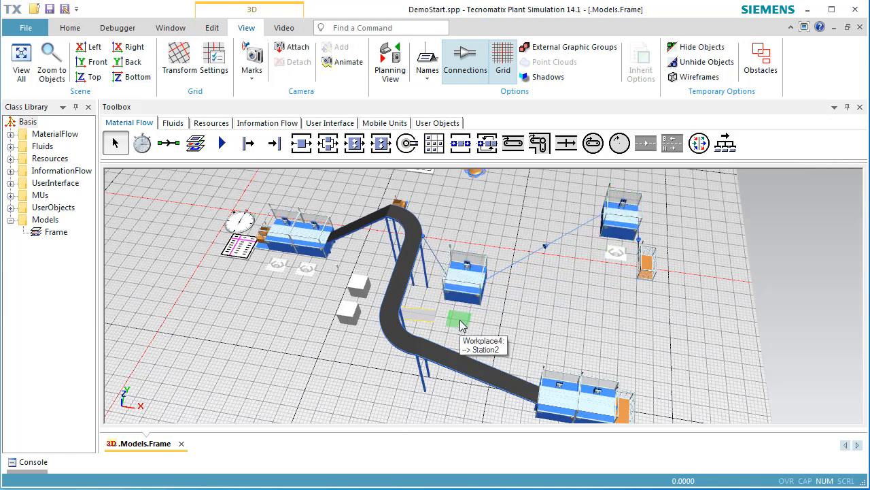
double_click(460, 325)
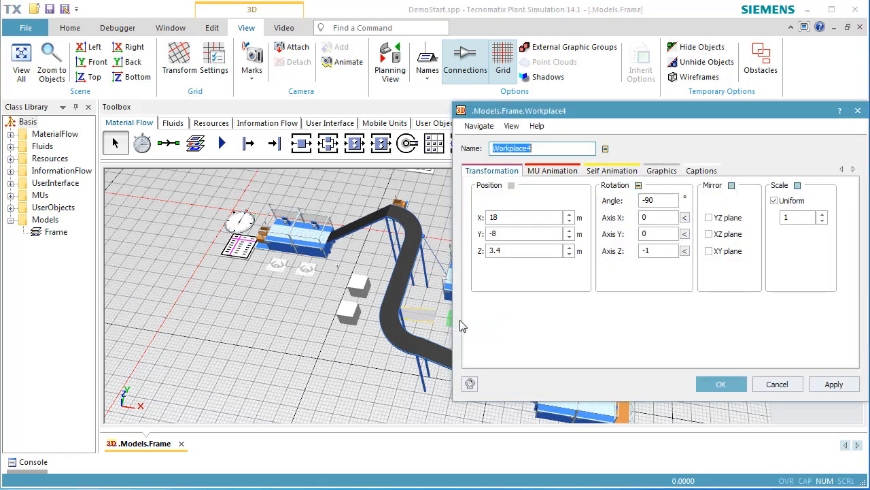
double_click(517, 251)
text(4)
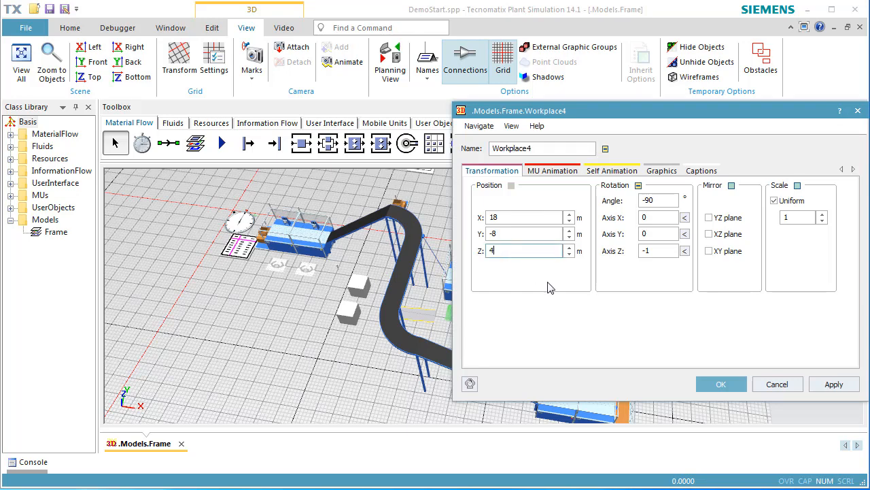
click(721, 384)
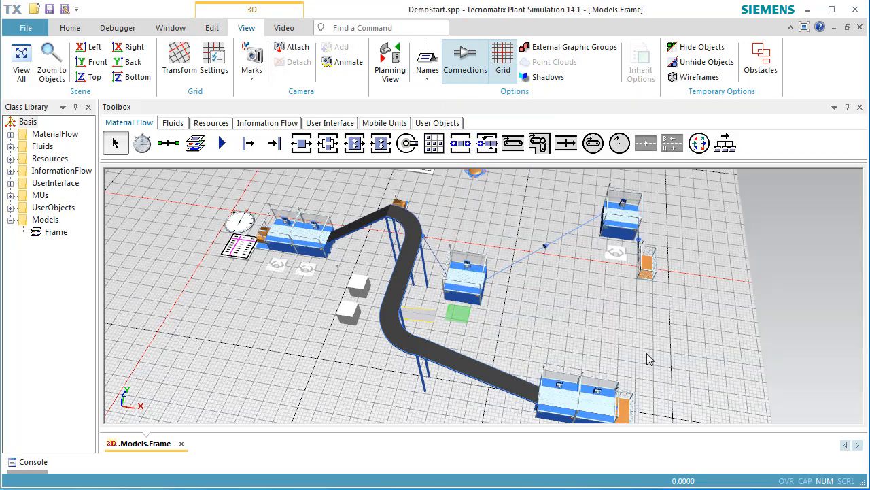
double_click(475, 283)
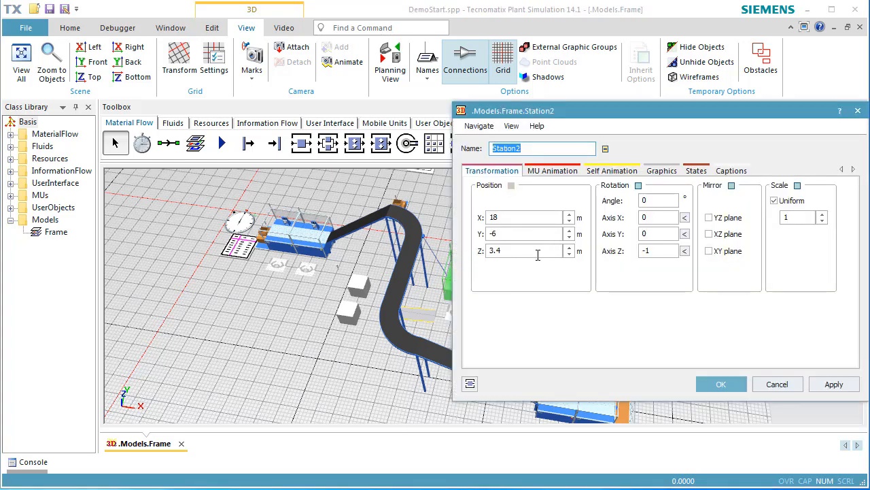
double_click(537, 251)
text(4)
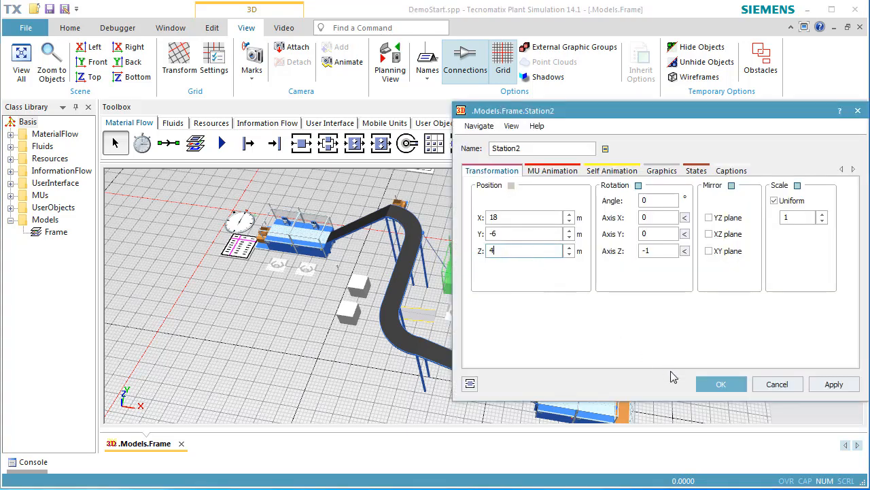
click(721, 384)
Set the Z position of Workplace5 and Station5 to 4 m in their 3D properties.
click(619, 254)
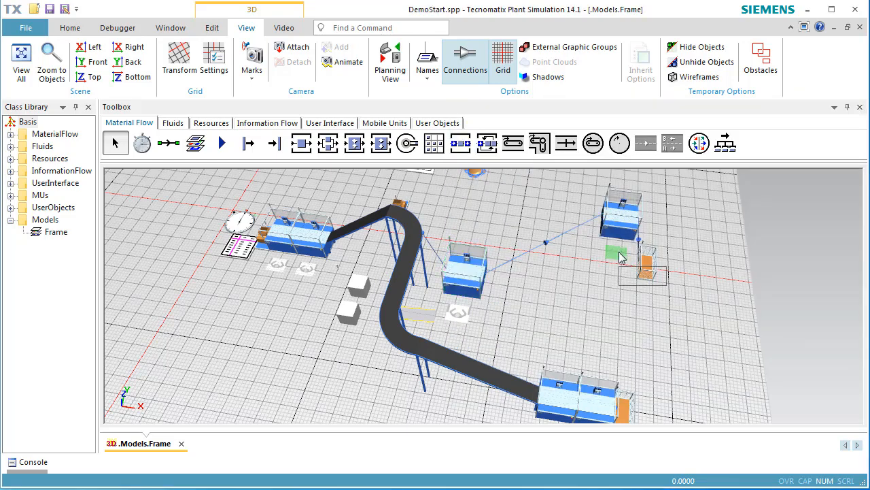
double_click(619, 254)
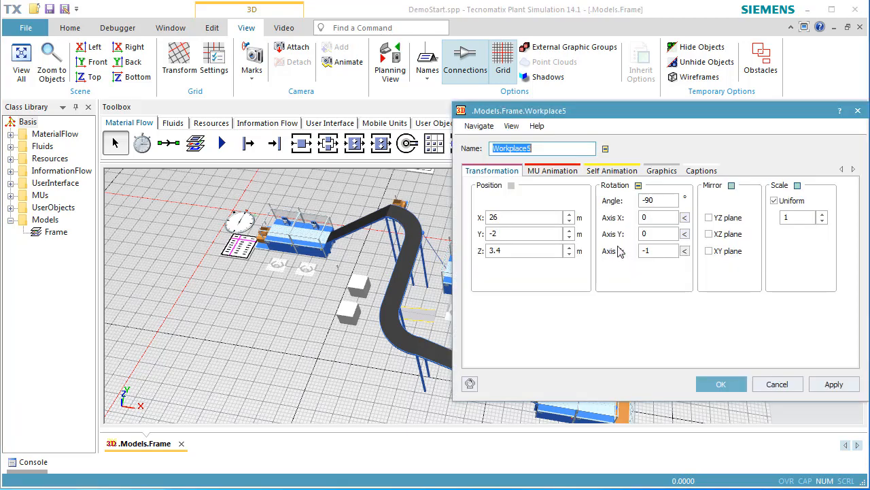
double_click(536, 250)
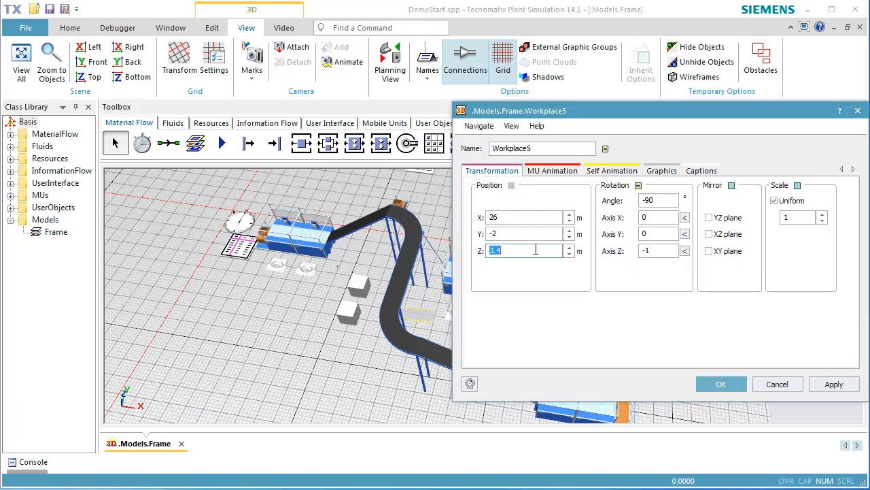
text(4)
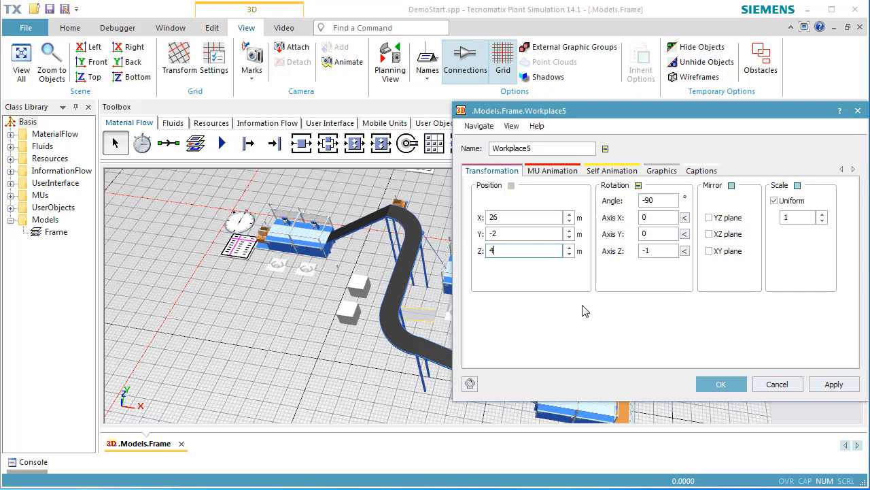
click(721, 385)
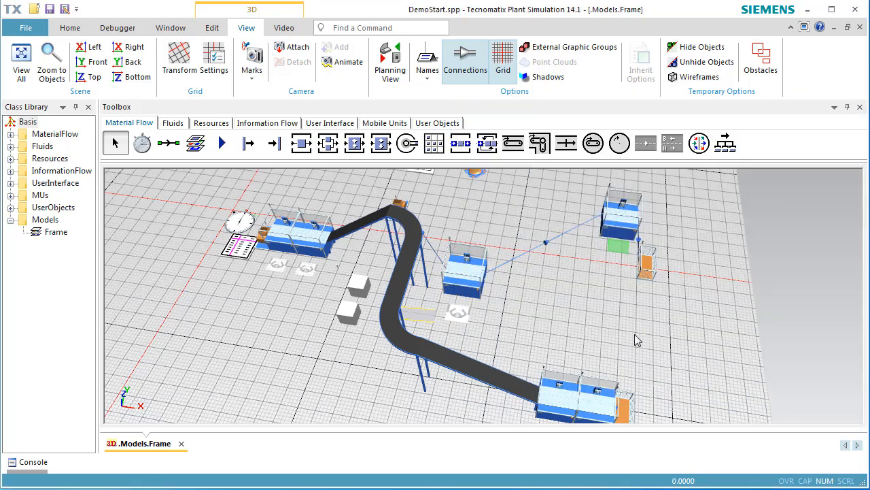
double_click(621, 231)
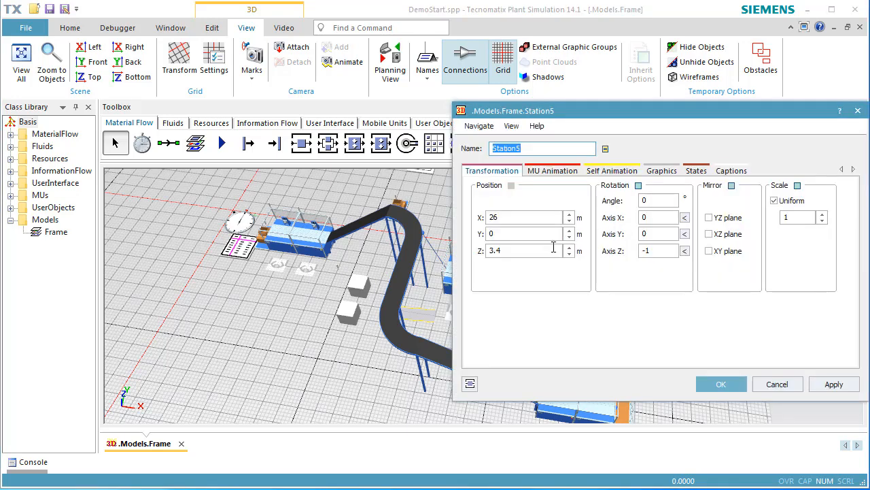
double_click(553, 248)
text(4)
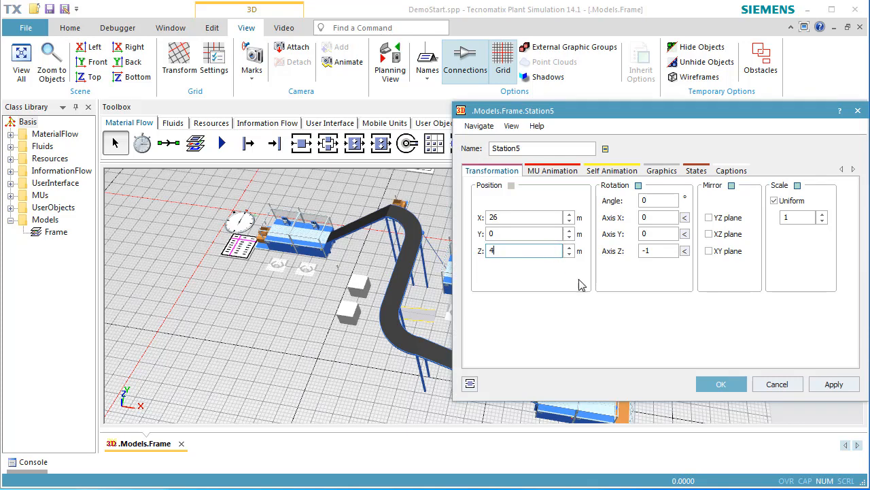
click(715, 386)
click(653, 349)
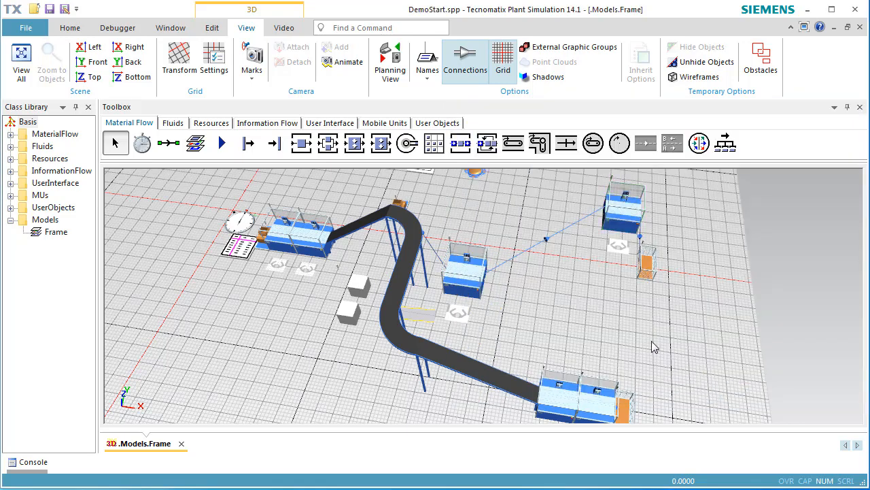
Run the simulation to check whether the worker can reach raised Workplace4, stop it when prompted and deselect the workplace.
right_click(661, 330)
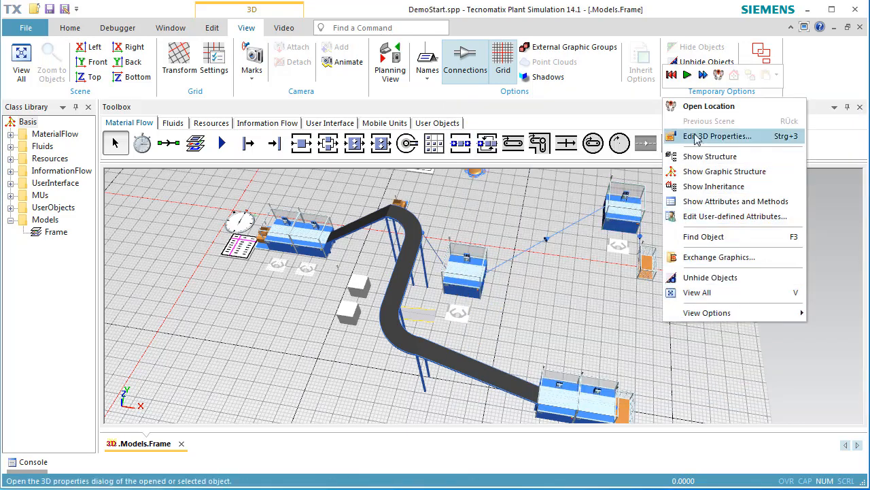
click(687, 75)
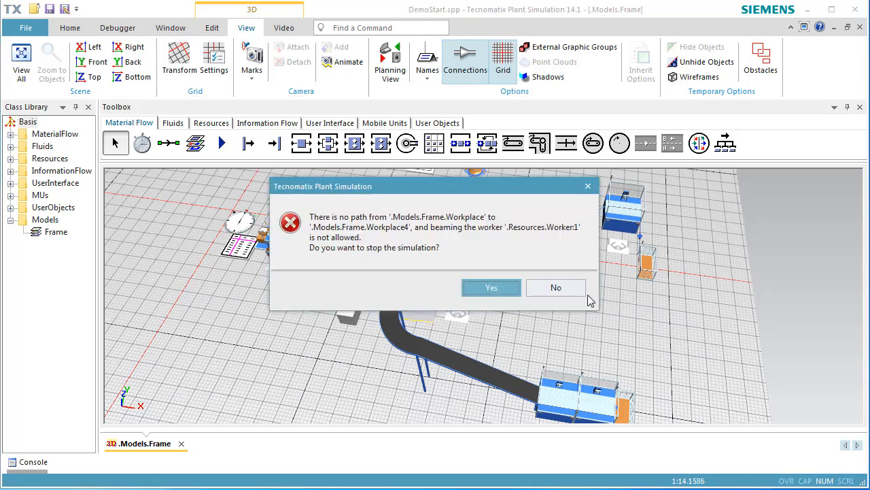
click(487, 288)
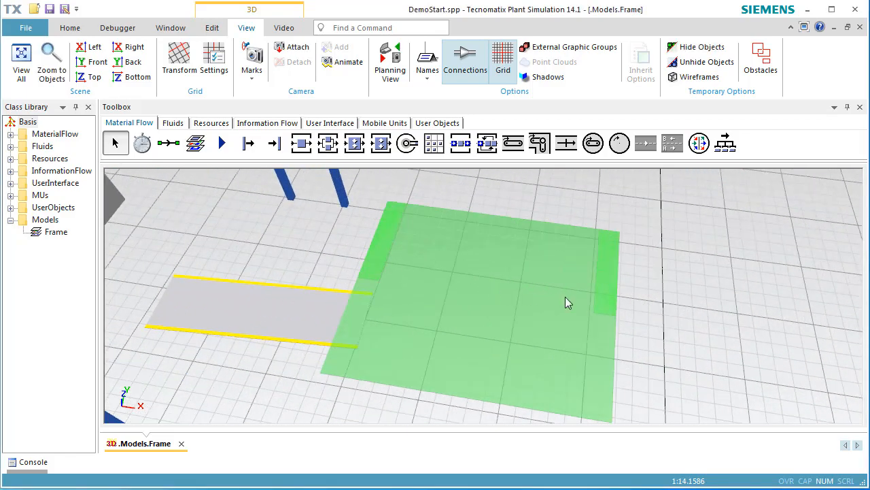
click(677, 307)
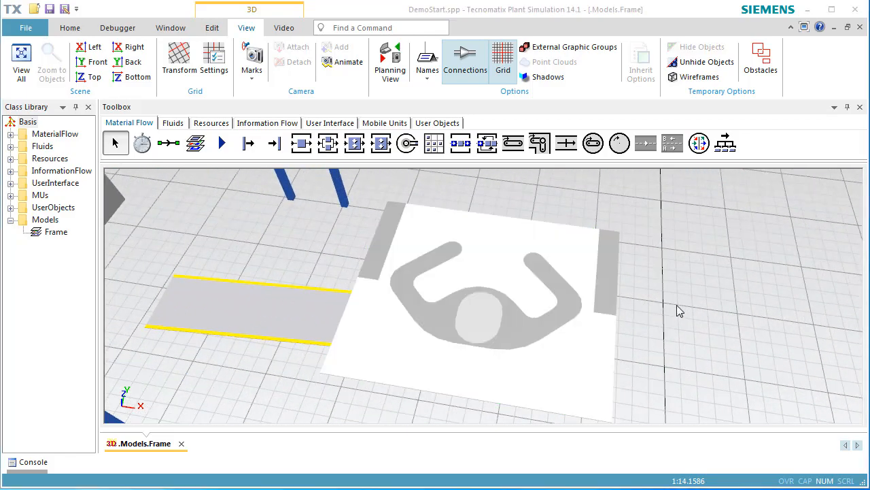
click(666, 282)
Insert stairs with a rise of 4 m and place them on the floor between Station2 and Station5.
scroll(667, 282, down, 8)
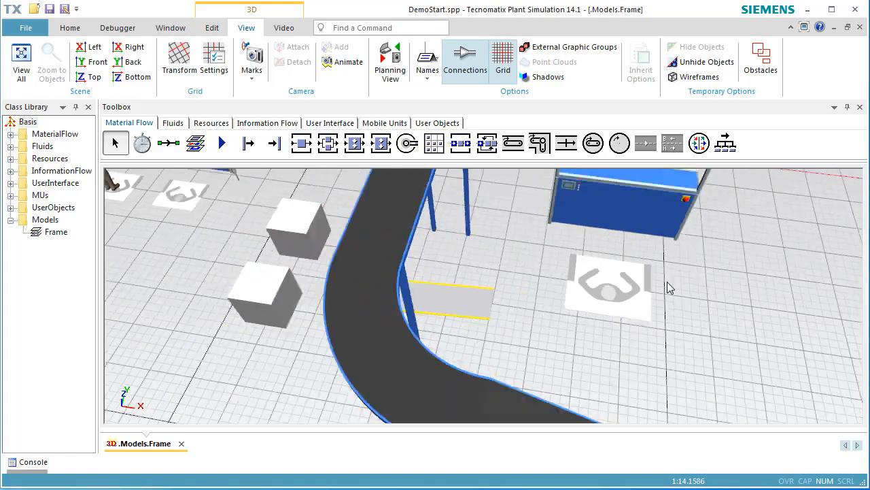
drag(740, 298, 537, 342)
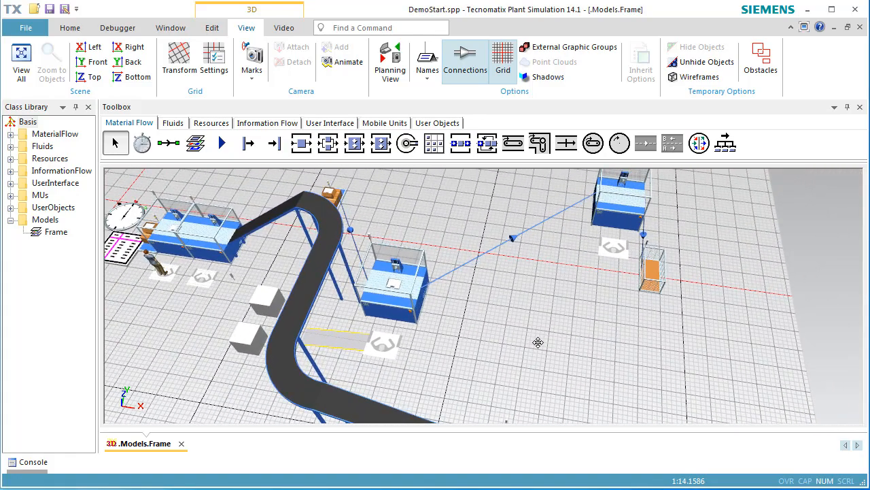
click(214, 29)
click(442, 71)
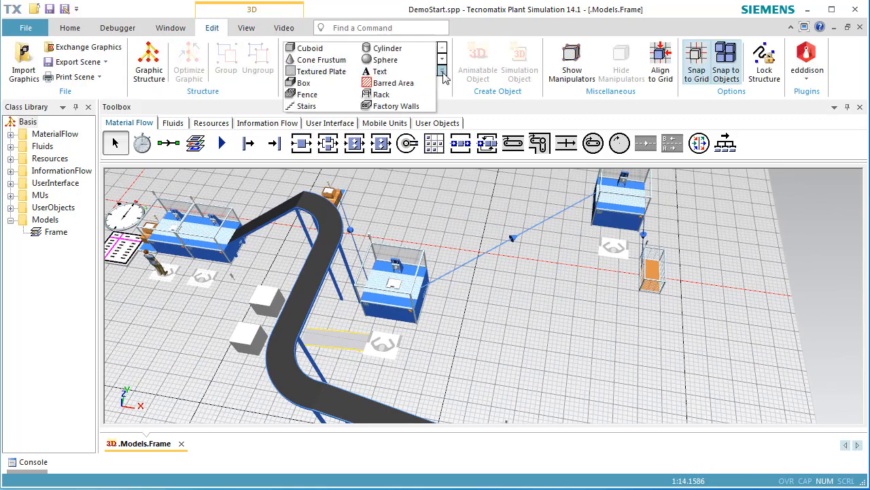
click(306, 106)
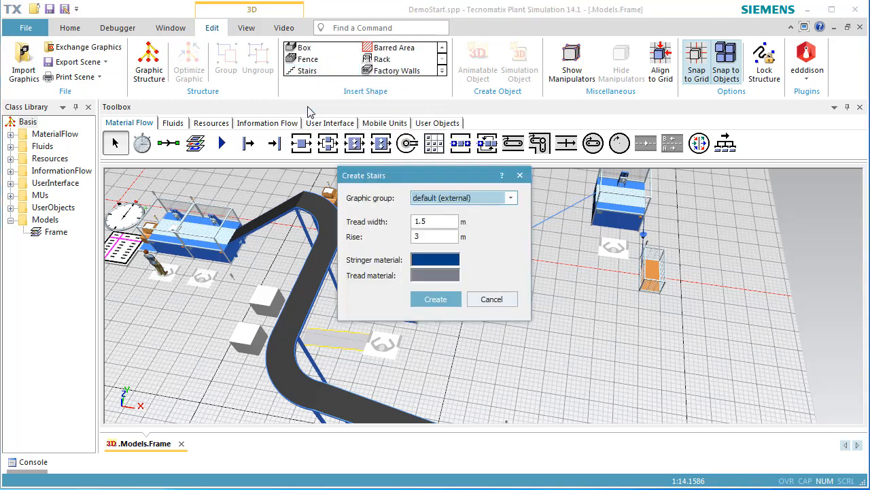
double_click(446, 238)
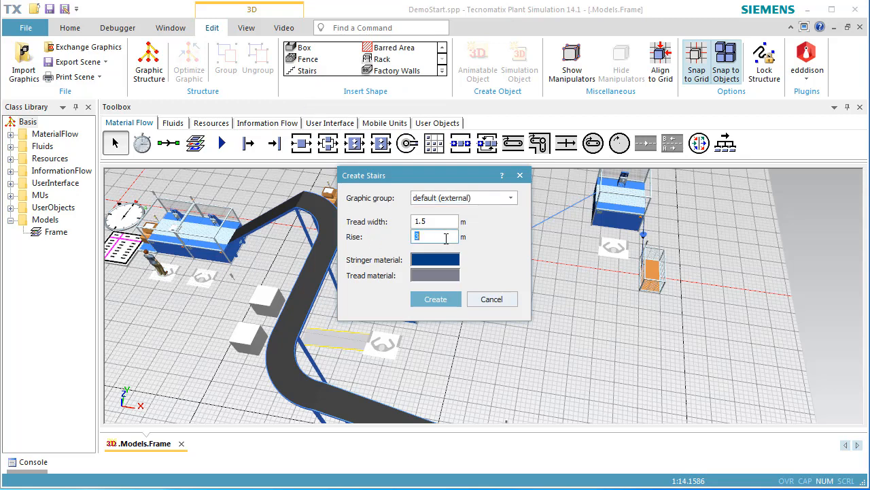
text(4)
click(447, 301)
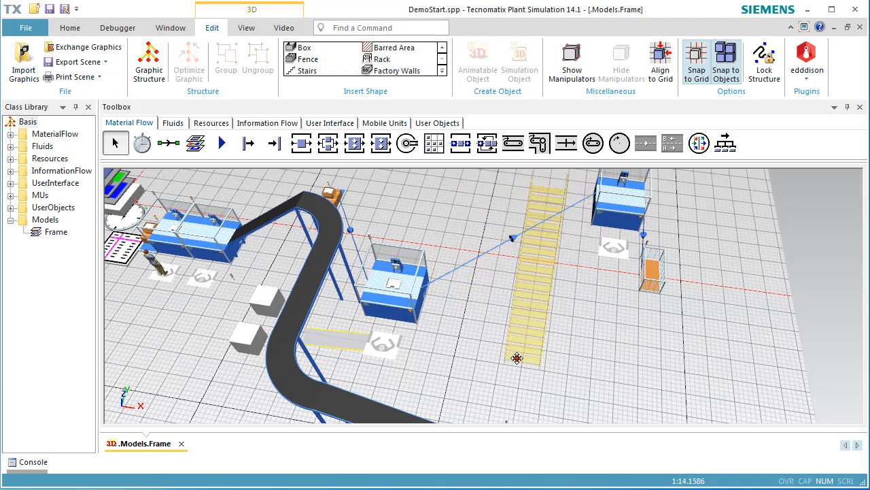
click(485, 382)
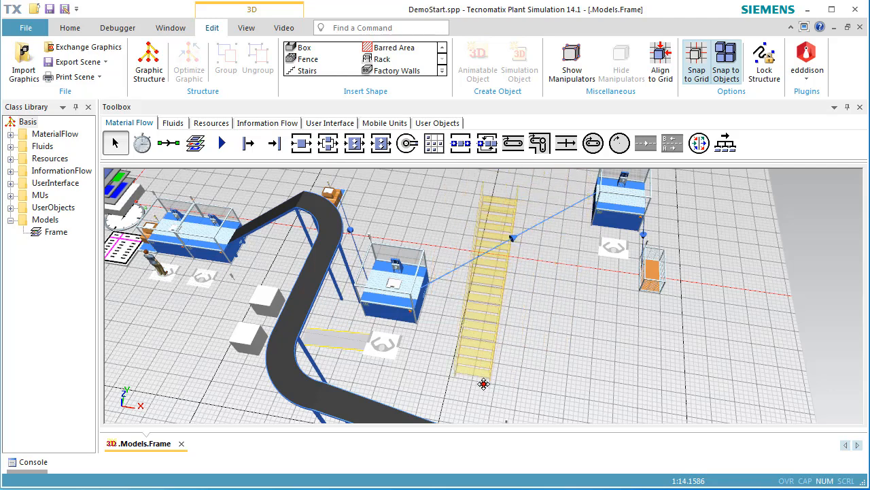
click(561, 366)
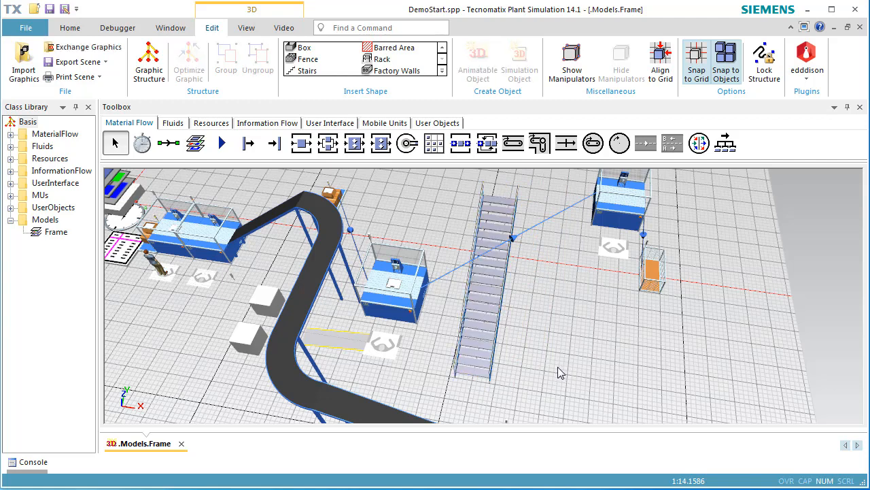
Reset and restart the simulation to check the worker's route to the raised workplaces with the stairs in place.
right_click(593, 338)
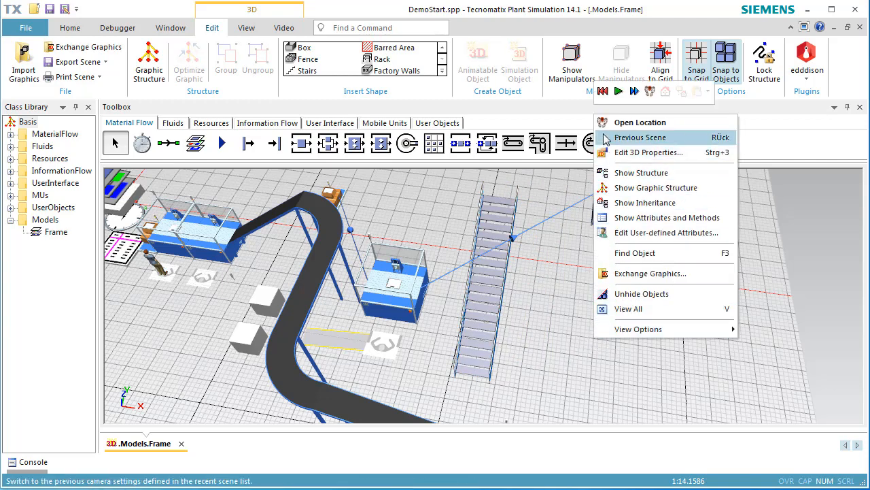
click(603, 91)
click(618, 91)
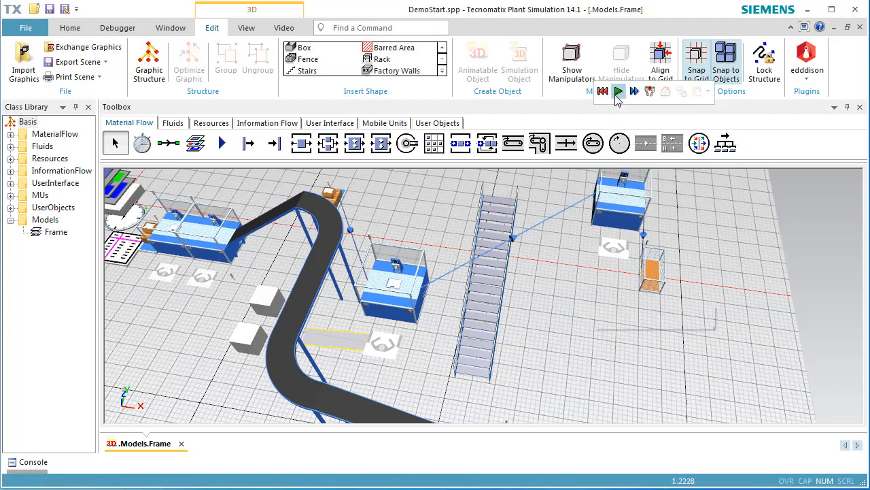